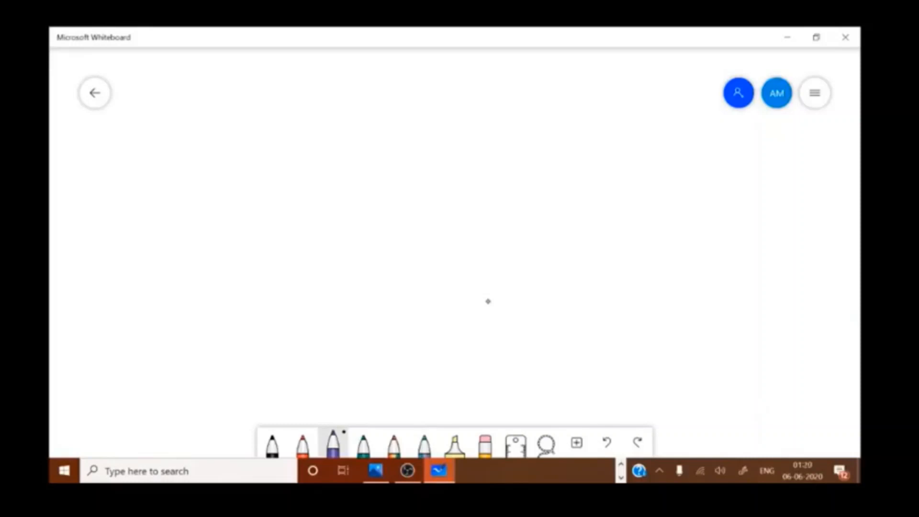
Step: Handwrite the first flow line 'Reg → Login → Adⁿ form' with the purple pen
mouse_move(152, 78)
mouse_down()
mouse_move(147, 102)
mouse_move(174, 99)
mouse_up()
drag(183, 89, 179, 111)
drag(196, 88, 222, 88)
drag(211, 80, 215, 96)
mouse_move(245, 70)
mouse_down()
mouse_move(256, 101)
mouse_move(263, 89)
mouse_move(277, 96)
mouse_up()
drag(279, 88, 269, 117)
drag(287, 78, 288, 96)
mouse_move(296, 95)
mouse_down()
mouse_move(345, 83)
mouse_move(338, 92)
mouse_move(385, 91)
mouse_up()
drag(365, 82, 387, 79)
mouse_move(398, 79)
mouse_down()
mouse_move(405, 91)
mouse_move(418, 72)
mouse_move(441, 91)
mouse_up()
drag(428, 77, 458, 82)
mouse_move(469, 91)
mouse_down()
mouse_move(482, 76)
mouse_move(508, 90)
mouse_up()
Step: Handwrite the second line 'Ackᵐ (Control no) → Status' below Reg
mouse_move(131, 161)
mouse_down()
mouse_move(144, 130)
mouse_move(154, 163)
mouse_up()
mouse_move(129, 152)
mouse_down()
mouse_move(158, 147)
mouse_move(180, 159)
mouse_up()
mouse_move(188, 127)
mouse_down()
mouse_move(182, 161)
mouse_move(194, 158)
mouse_up()
mouse_move(207, 127)
mouse_down()
mouse_move(204, 136)
mouse_move(224, 137)
mouse_move(246, 161)
mouse_move(294, 150)
mouse_move(330, 123)
mouse_move(318, 148)
mouse_up()
mouse_move(338, 139)
mouse_down()
mouse_move(349, 130)
mouse_move(378, 149)
mouse_move(412, 133)
mouse_up()
drag(402, 124, 403, 142)
drag(440, 119, 424, 143)
mouse_move(452, 119)
mouse_down()
mouse_move(451, 136)
mouse_move(469, 142)
mouse_up()
drag(479, 111, 477, 142)
drag(488, 126, 506, 139)
drag(474, 123, 506, 116)
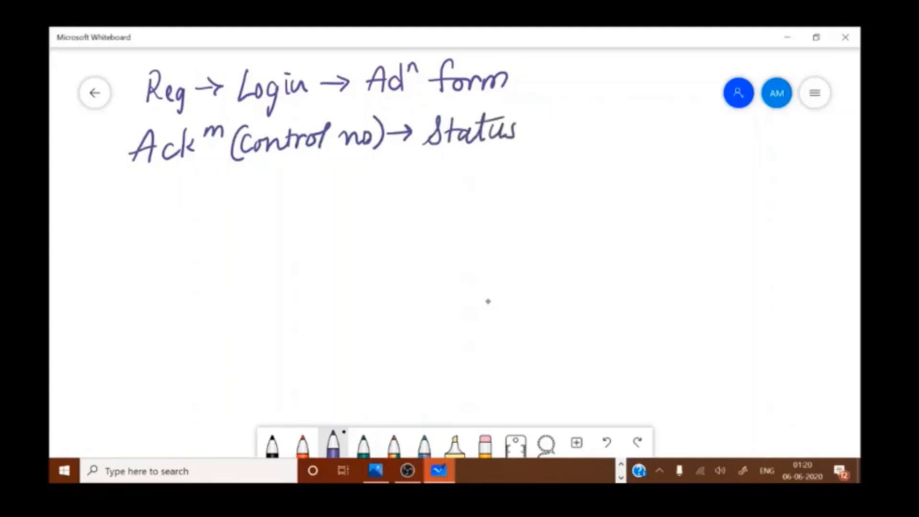
Step: Underline the second line and write 'link' beside Status and after Adⁿ form
drag(139, 174, 520, 156)
mouse_move(451, 155)
mouse_down()
mouse_move(589, 140)
mouse_move(601, 119)
mouse_up()
drag(599, 136, 614, 135)
drag(627, 119, 635, 133)
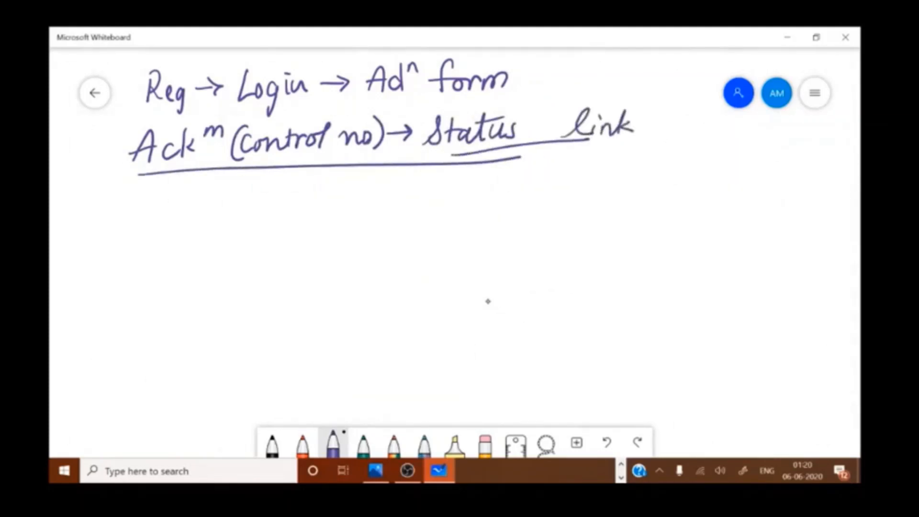
mouse_move(499, 100)
mouse_down()
mouse_move(592, 86)
mouse_move(641, 91)
mouse_up()
click(625, 74)
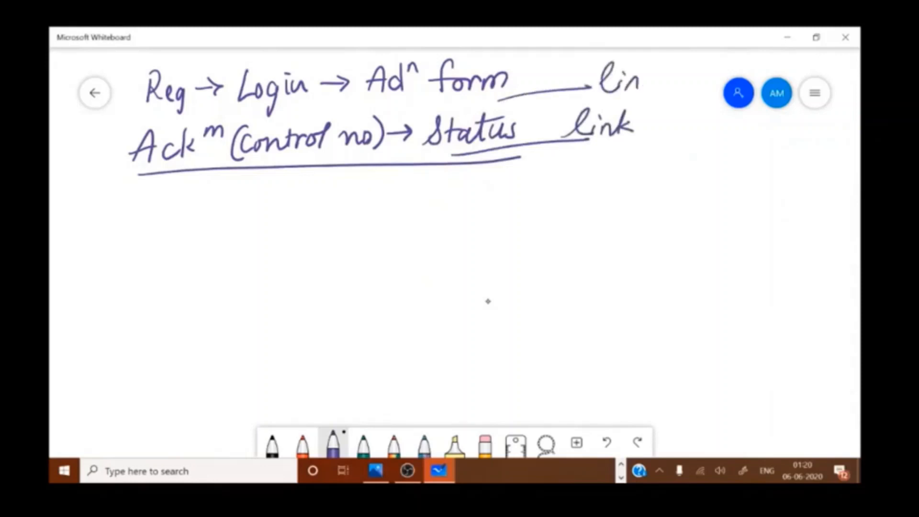
drag(640, 60, 636, 90)
drag(644, 79, 664, 86)
click(622, 73)
Step: Underline Adⁿ form and write the note '30 to 45 wait' below the flow
drag(370, 104, 450, 101)
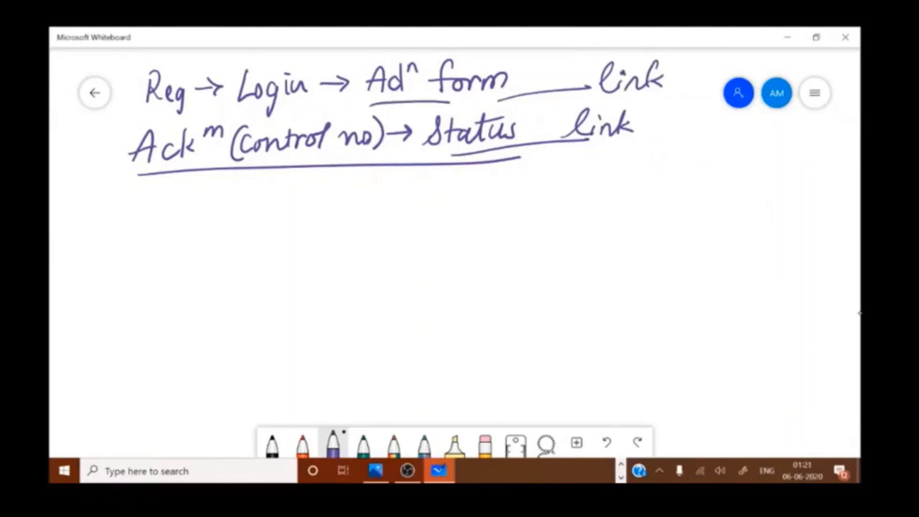
mouse_move(127, 200)
mouse_down()
mouse_move(138, 212)
mouse_move(128, 219)
mouse_up()
drag(151, 198, 187, 217)
mouse_move(173, 208)
mouse_down()
mouse_move(208, 209)
mouse_move(201, 205)
mouse_up()
drag(245, 191, 254, 206)
drag(247, 189, 245, 216)
mouse_move(267, 188)
mouse_down()
mouse_move(264, 210)
mouse_move(285, 184)
mouse_up()
mouse_move(308, 194)
mouse_down()
mouse_move(322, 207)
mouse_move(345, 196)
mouse_move(372, 209)
mouse_up()
drag(374, 197, 377, 209)
drag(387, 187, 391, 208)
drag(377, 194, 397, 191)
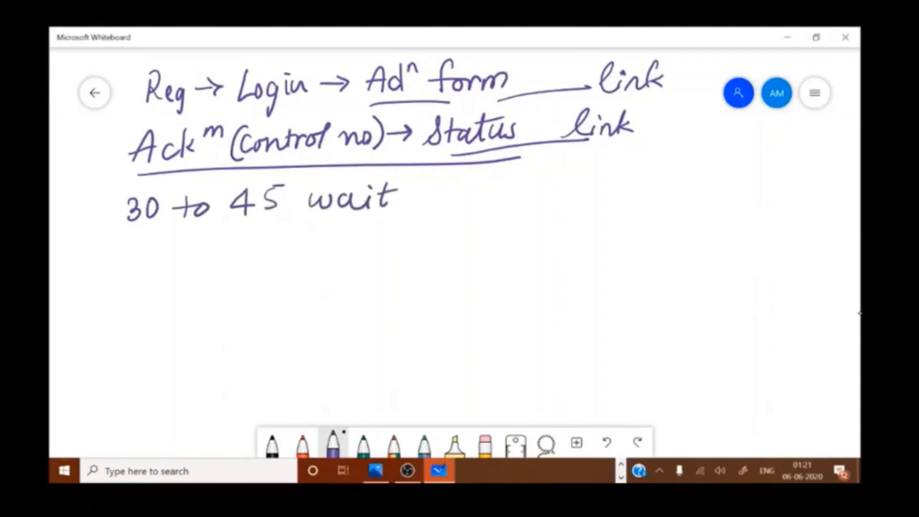
Step: Write 'Study centre' after the wait note, arrow it up to link, and underline it
drag(450, 184, 435, 207)
mouse_move(455, 181)
mouse_down()
mouse_move(457, 205)
mouse_move(462, 191)
mouse_up()
mouse_move(465, 191)
mouse_down()
mouse_move(508, 205)
mouse_move(507, 215)
mouse_up()
drag(534, 184, 543, 205)
drag(545, 197, 577, 205)
mouse_move(580, 173)
mouse_down()
mouse_move(585, 204)
mouse_move(597, 189)
mouse_move(618, 204)
mouse_up()
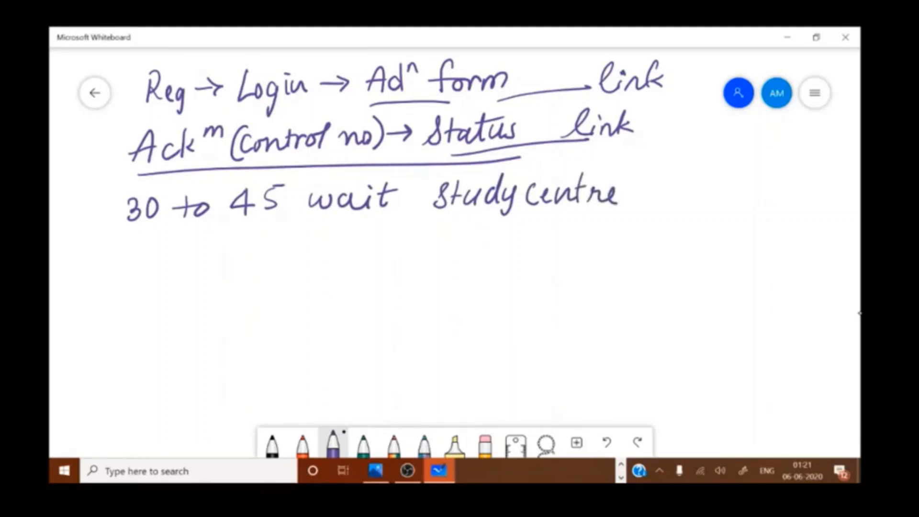
mouse_move(631, 208)
mouse_down()
mouse_move(590, 143)
mouse_move(600, 163)
mouse_up()
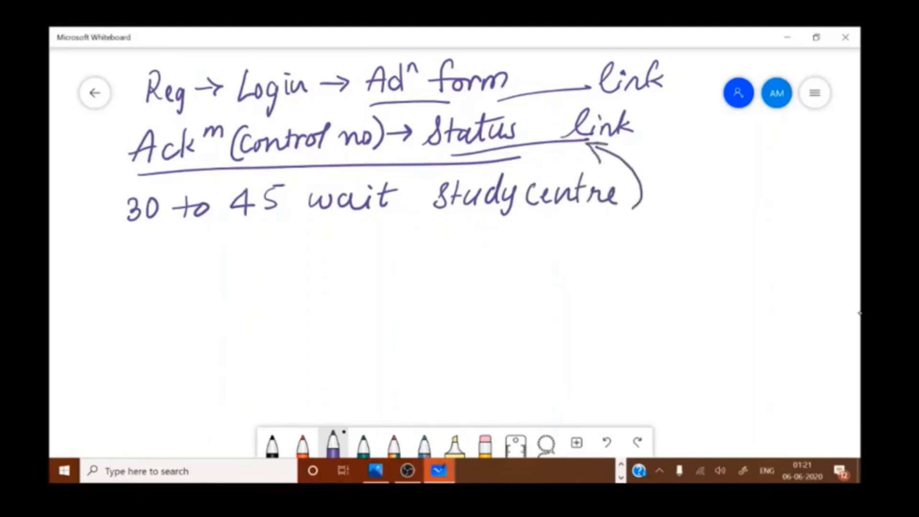
drag(438, 218, 617, 208)
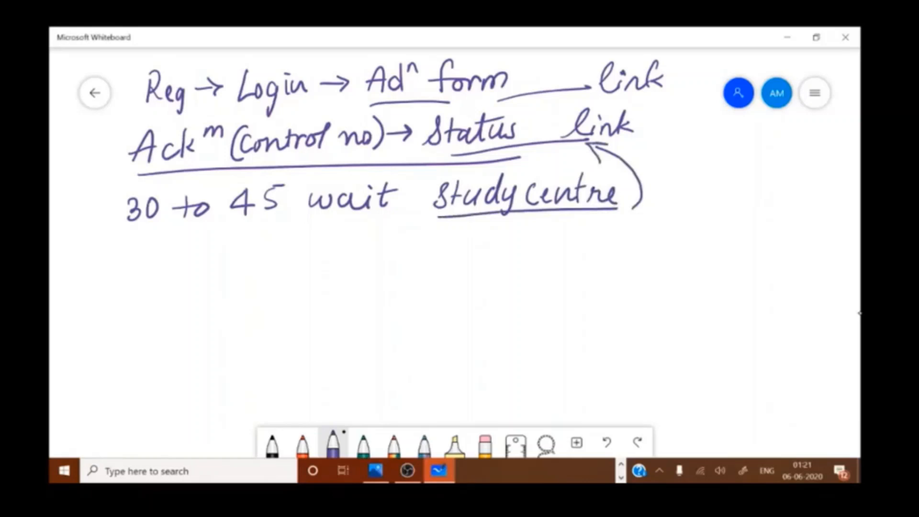
Step: Write 'Regrisⁿ detail → Enrollment' on a new line and underline Enrollment
drag(132, 242, 132, 271)
mouse_move(128, 241)
mouse_down()
mouse_move(156, 259)
mouse_move(146, 268)
mouse_up()
mouse_move(172, 254)
mouse_down()
mouse_move(163, 282)
mouse_move(188, 251)
mouse_move(210, 269)
mouse_move(239, 259)
mouse_move(307, 261)
mouse_up()
drag(312, 234, 314, 261)
drag(306, 245, 346, 259)
mouse_move(349, 246)
mouse_down()
mouse_move(352, 259)
mouse_move(407, 245)
mouse_move(406, 256)
mouse_up()
mouse_move(448, 235)
mouse_down()
mouse_move(437, 245)
mouse_move(467, 253)
mouse_up()
drag(465, 249, 508, 252)
mouse_move(509, 241)
mouse_down()
mouse_move(524, 238)
mouse_move(520, 252)
mouse_up()
mouse_move(534, 228)
mouse_down()
mouse_move(531, 252)
mouse_move(620, 246)
mouse_up()
drag(623, 224, 626, 247)
mouse_move(613, 236)
mouse_down()
mouse_move(632, 233)
mouse_move(627, 251)
mouse_move(406, 277)
mouse_move(613, 260)
mouse_up()
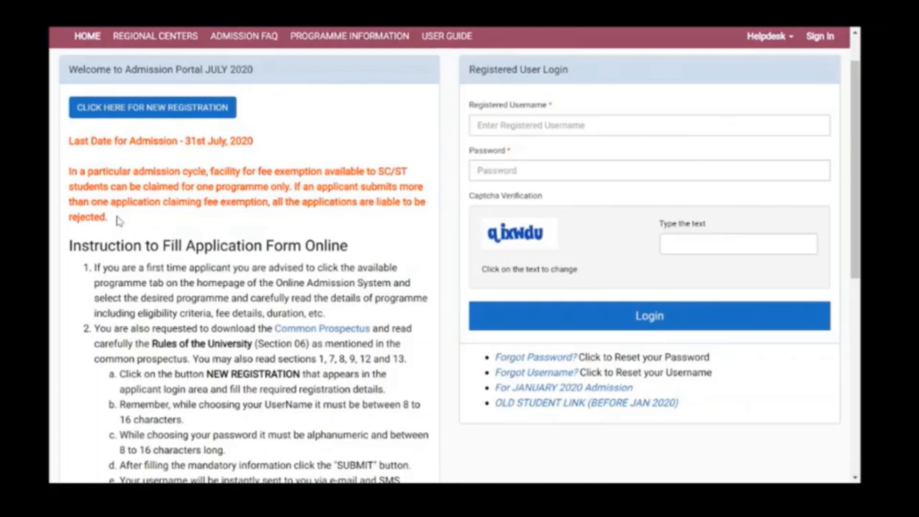
scroll(119, 221, down, 3)
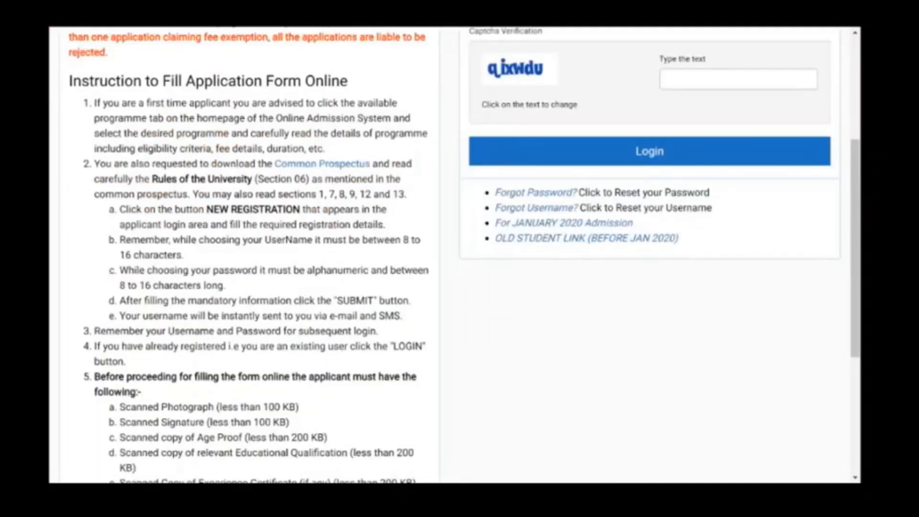
scroll(335, 249, up, 1)
scroll(334, 248, down, 1)
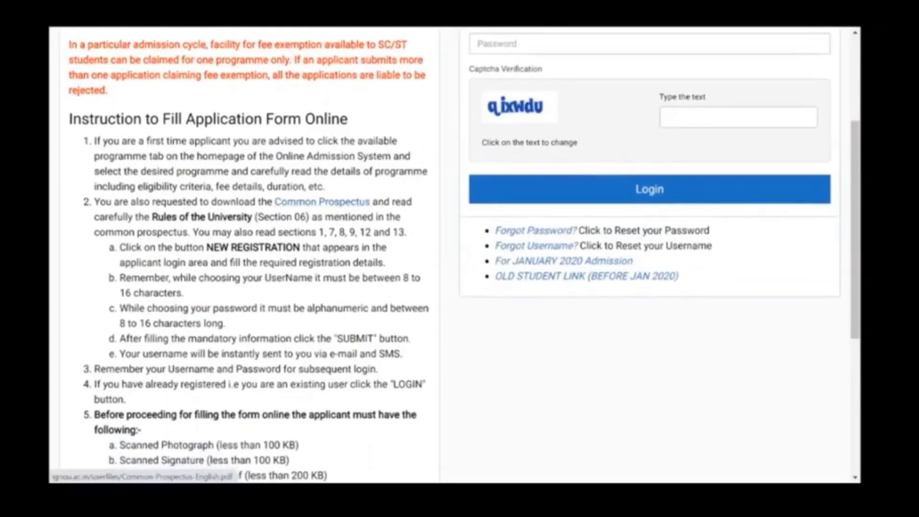
scroll(334, 249, down, 1)
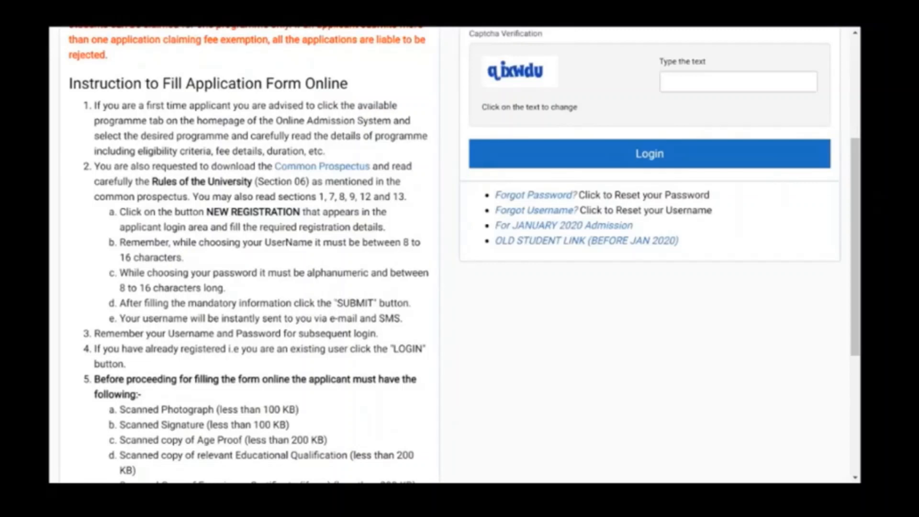
scroll(285, 109, up, 5)
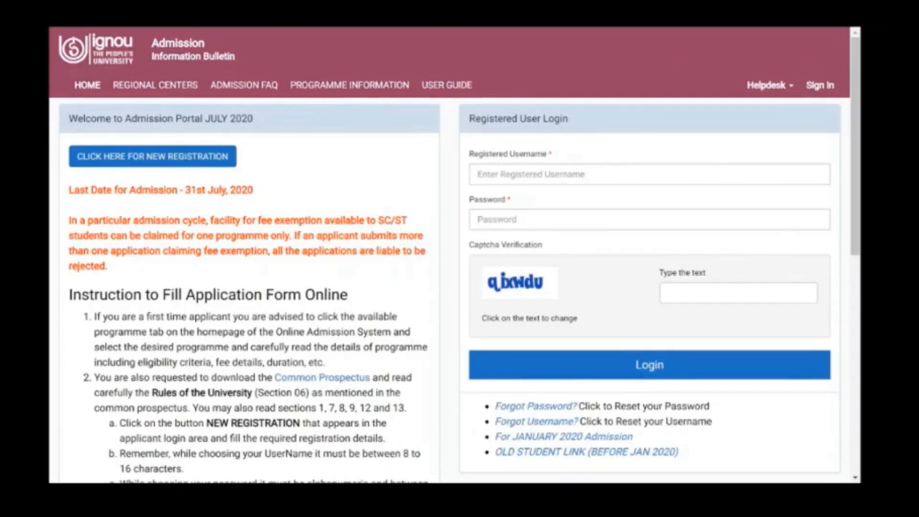
scroll(455, 254, down, 5)
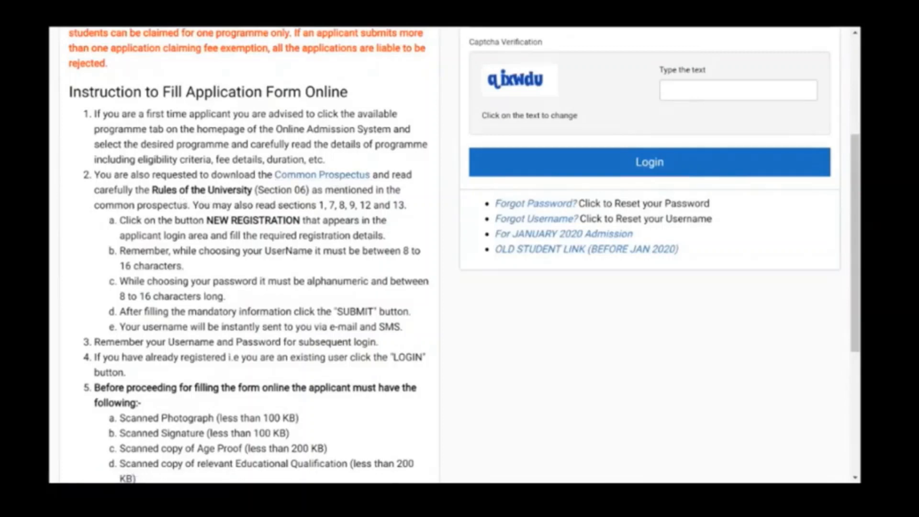
drag(257, 190, 407, 207)
click(413, 235)
scroll(131, 106, up, 3)
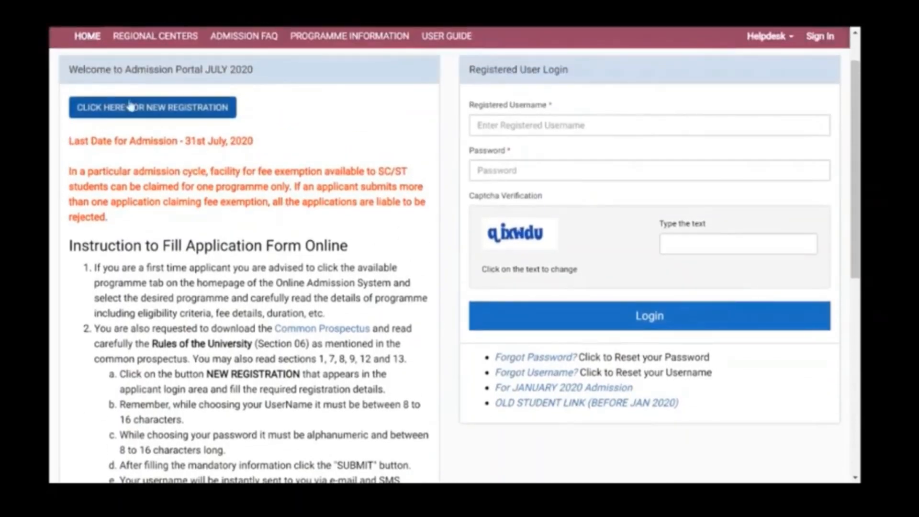
scroll(239, 216, down, 3)
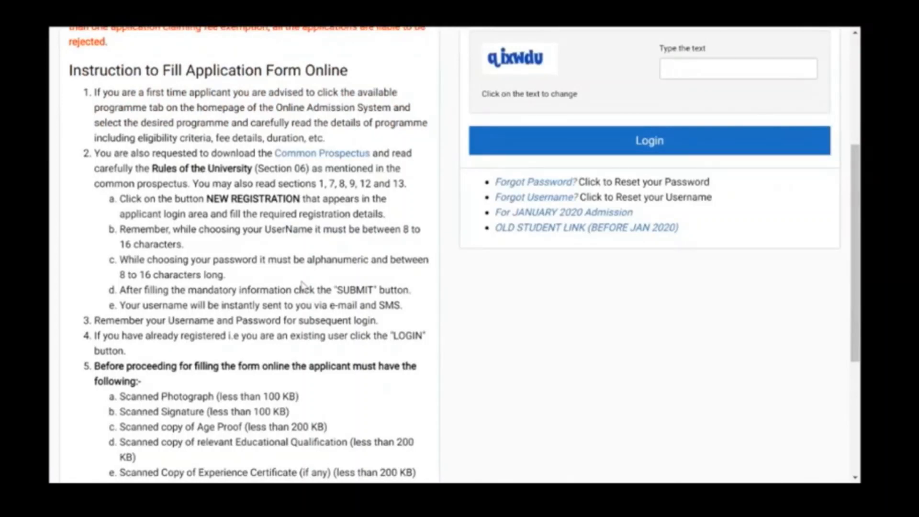
scroll(302, 284, down, 1)
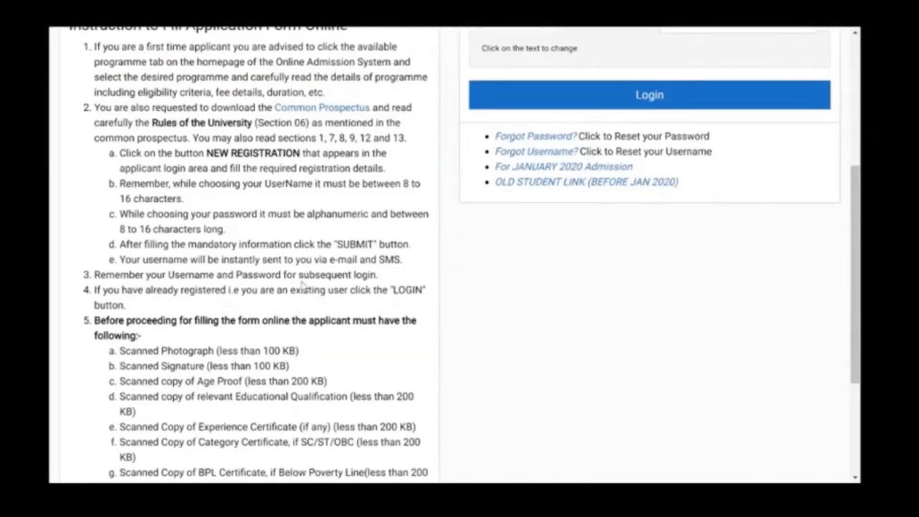
drag(211, 214, 361, 214)
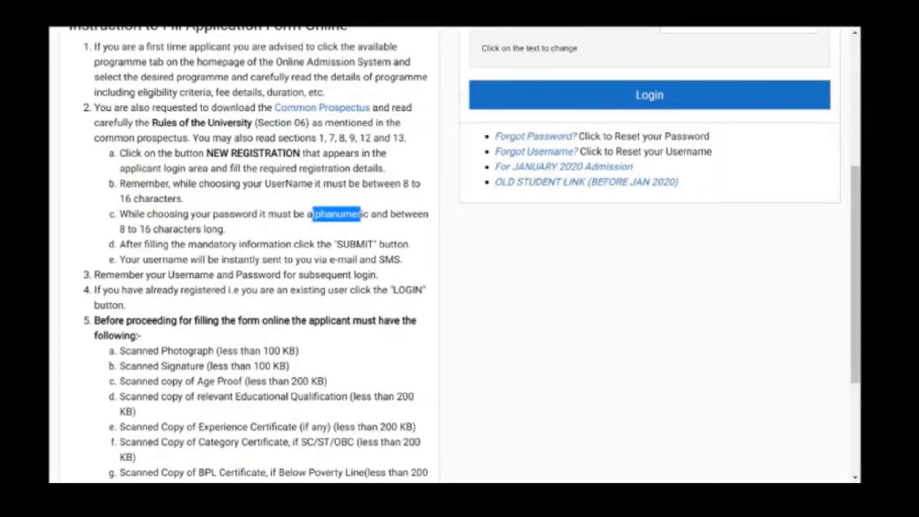
scroll(312, 263, down, 1)
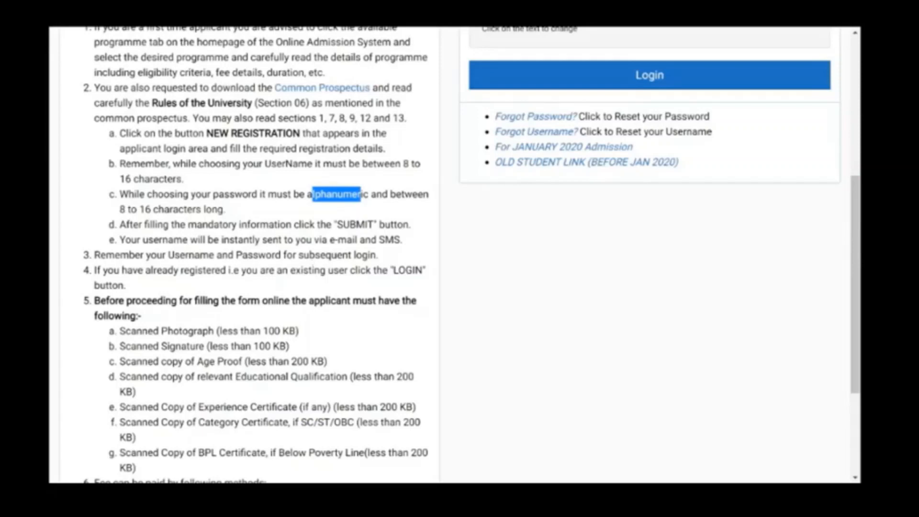
drag(330, 239, 405, 247)
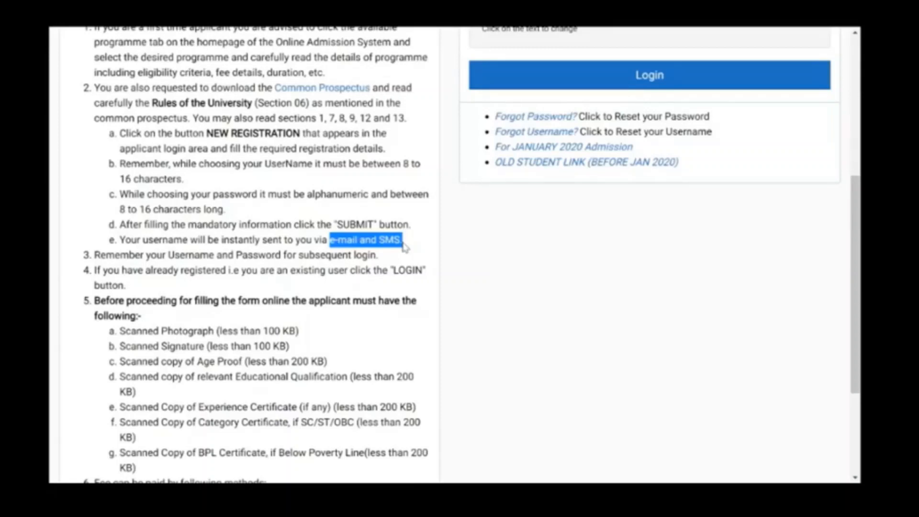
scroll(407, 244, up, 4)
click(430, 243)
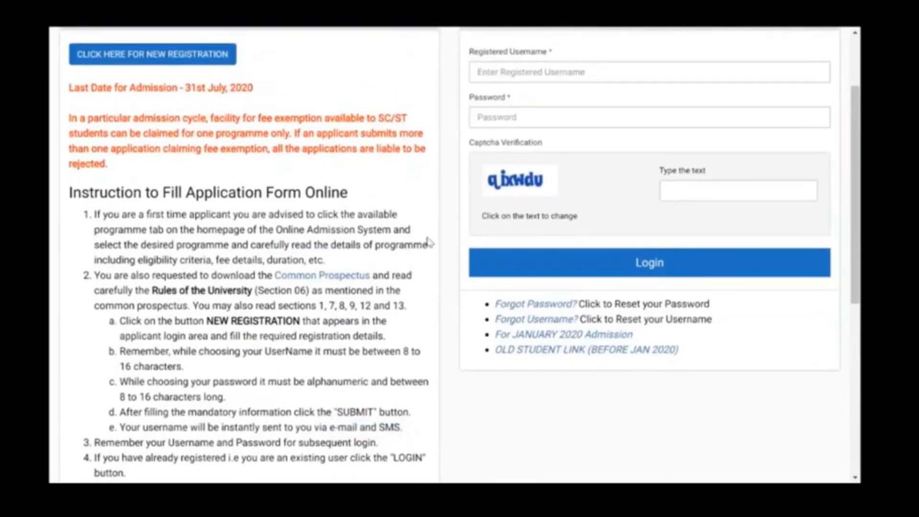
scroll(430, 242, up, 1)
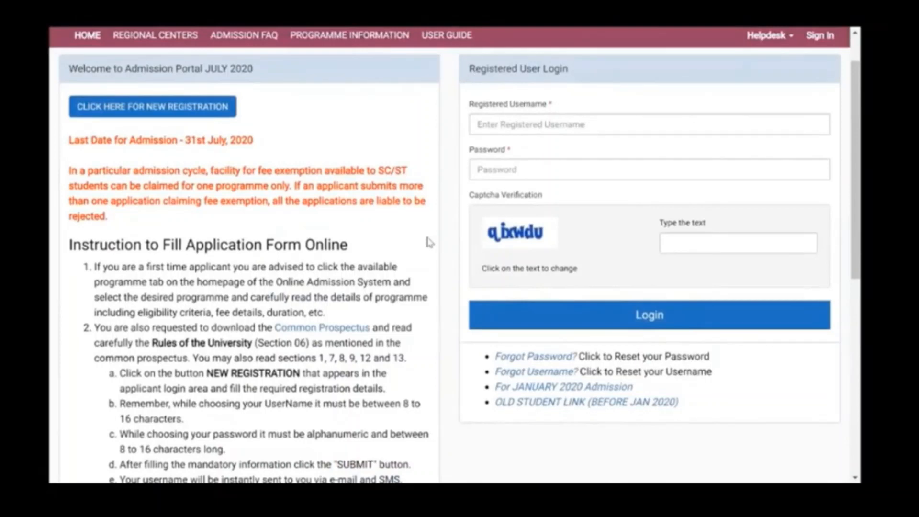
scroll(449, 255, up, 1)
scroll(449, 254, down, 1)
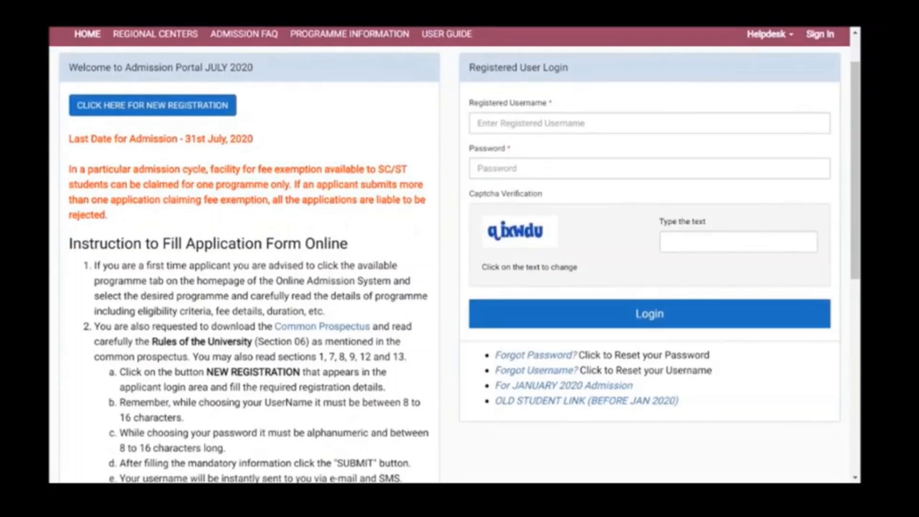
scroll(454, 255, down, 8)
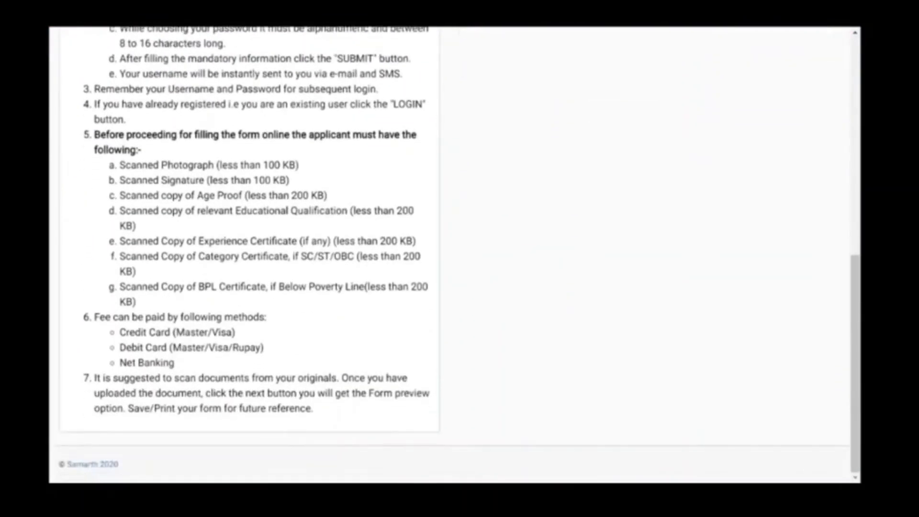
scroll(454, 255, up, 1)
scroll(455, 255, down, 1)
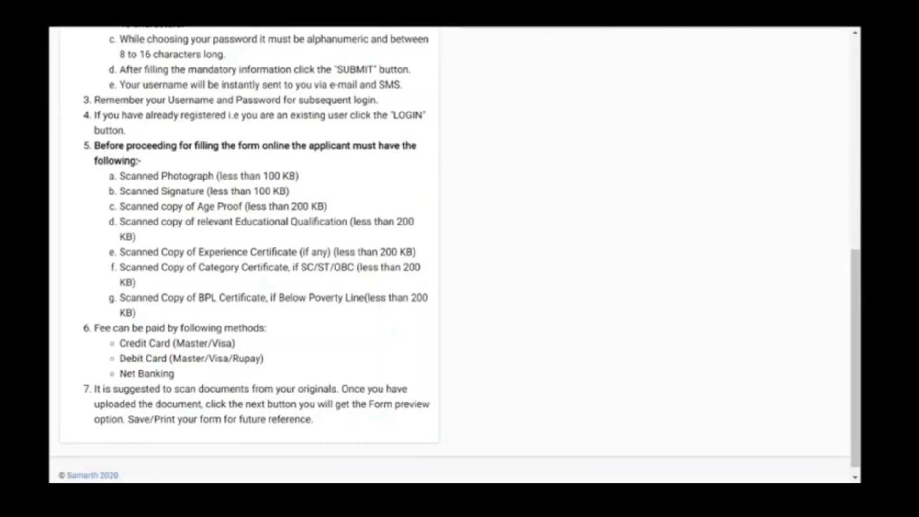
scroll(450, 255, left, 1)
drag(179, 389, 337, 390)
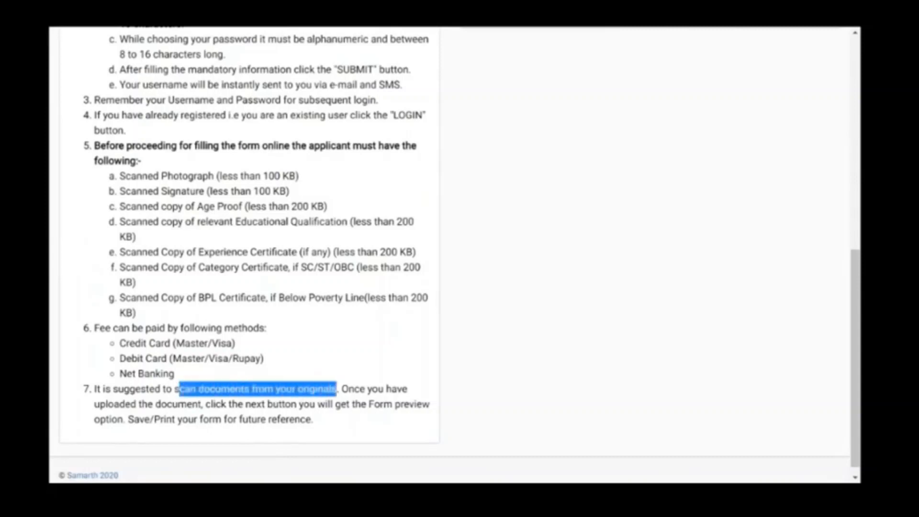
click(383, 365)
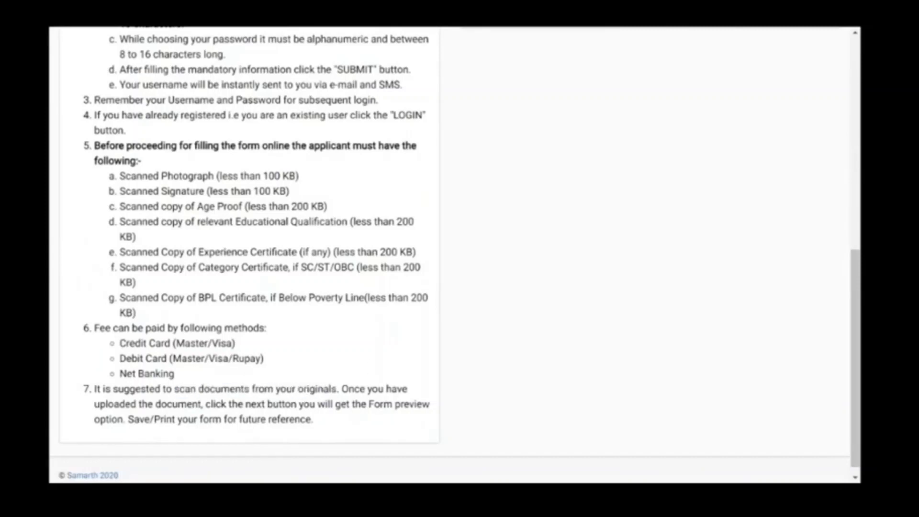
drag(113, 328, 246, 345)
click(250, 347)
drag(229, 404, 318, 435)
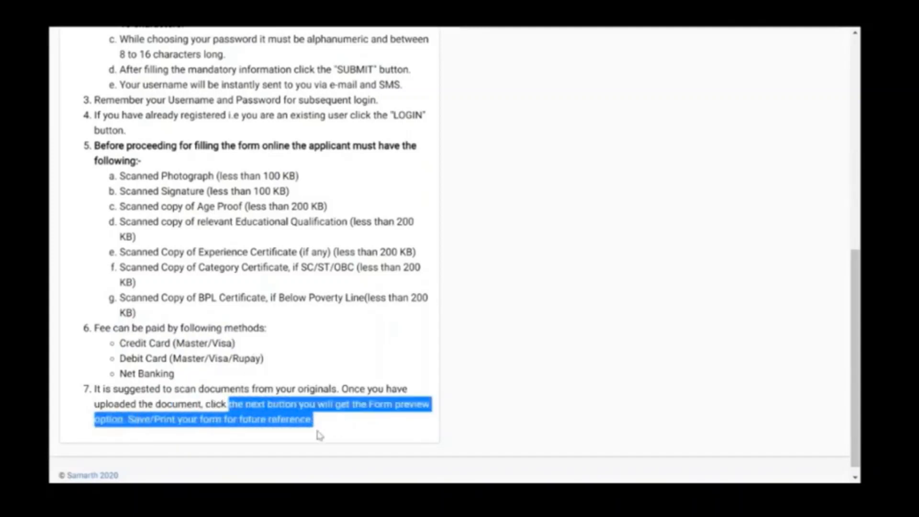
click(320, 435)
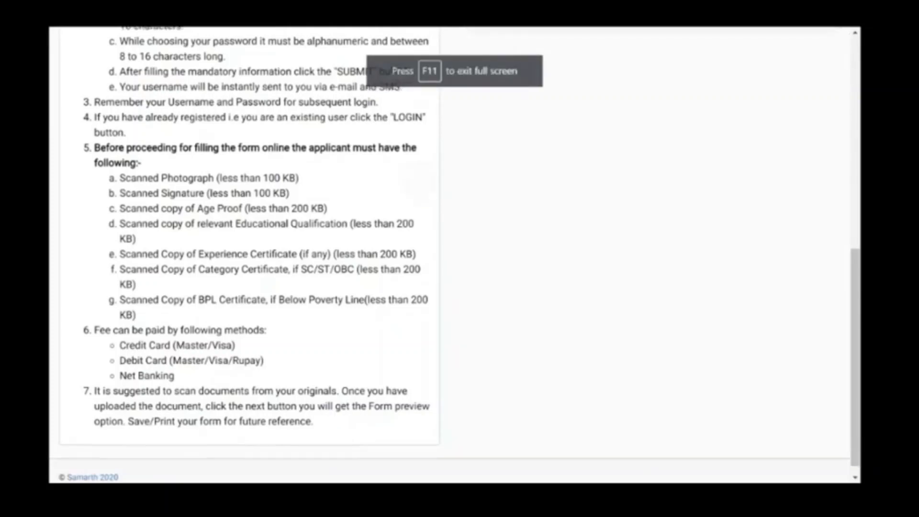
scroll(853, 35, up, 7)
scroll(450, 254, up, 2)
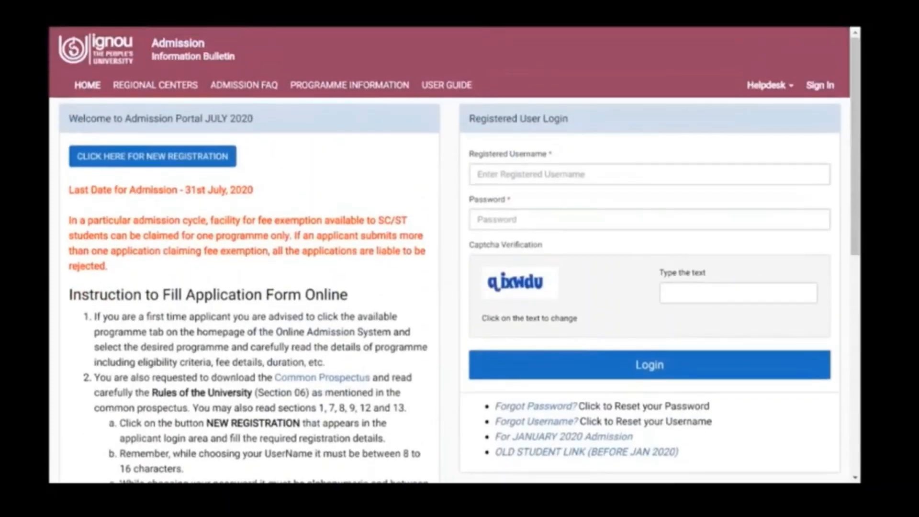
Step: Open the Student Registration Form via 'CLICK HERE FOR NEW REGISTRATION'
click(153, 157)
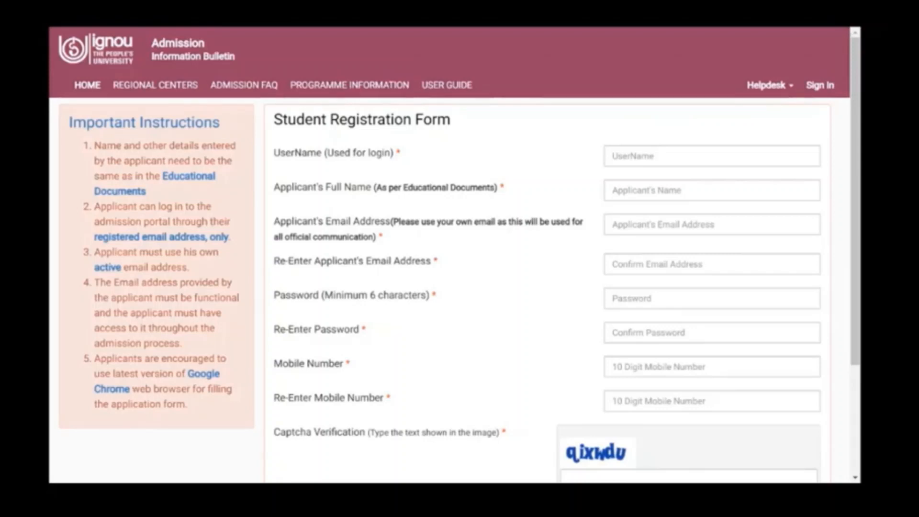
Step: Fill in the applicant's username, full name and pasted e-mail address, then enter the captcha
scroll(852, 35, left, 5)
click(712, 156)
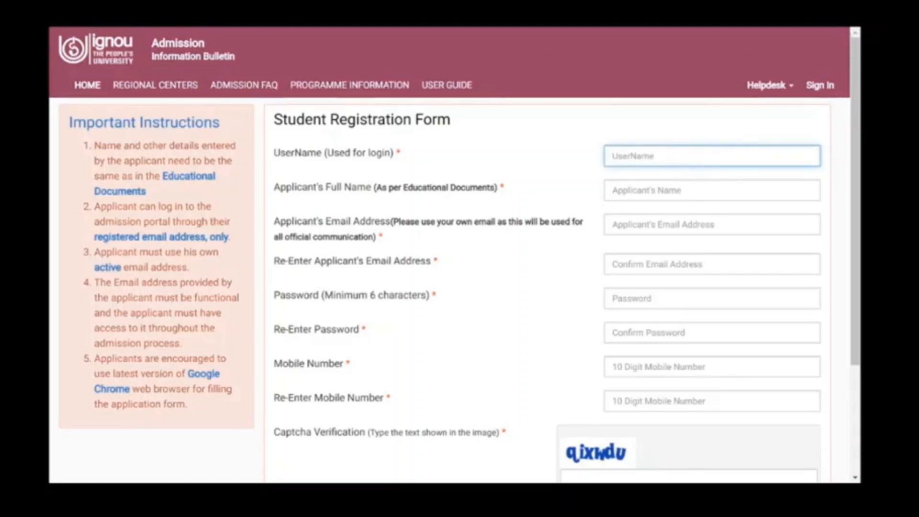
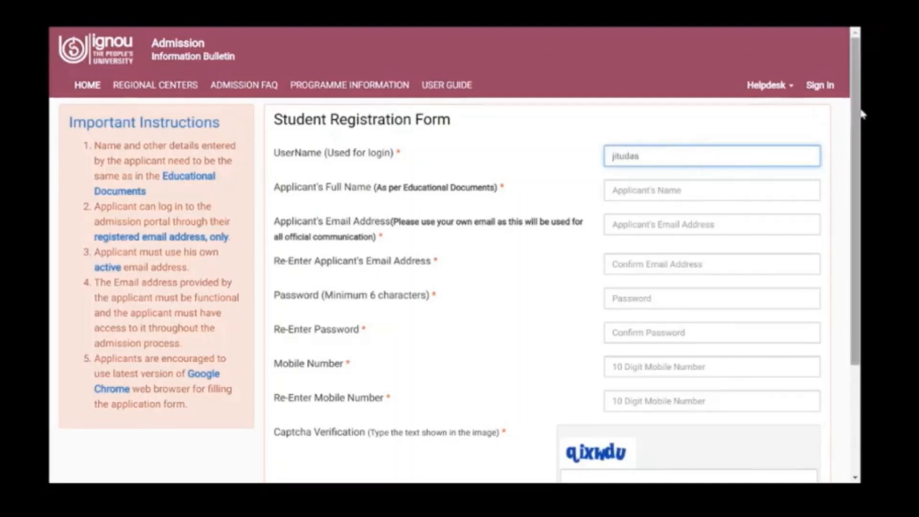
key(Tab)
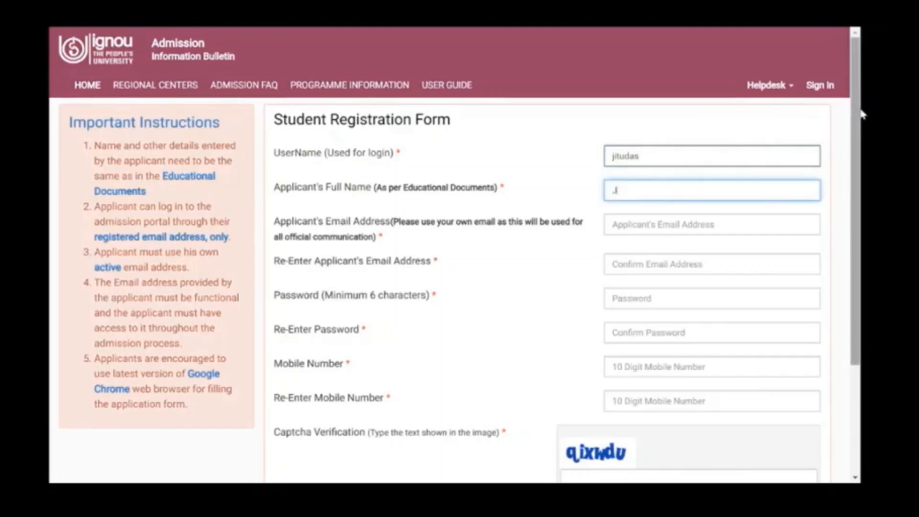
key(Tab)
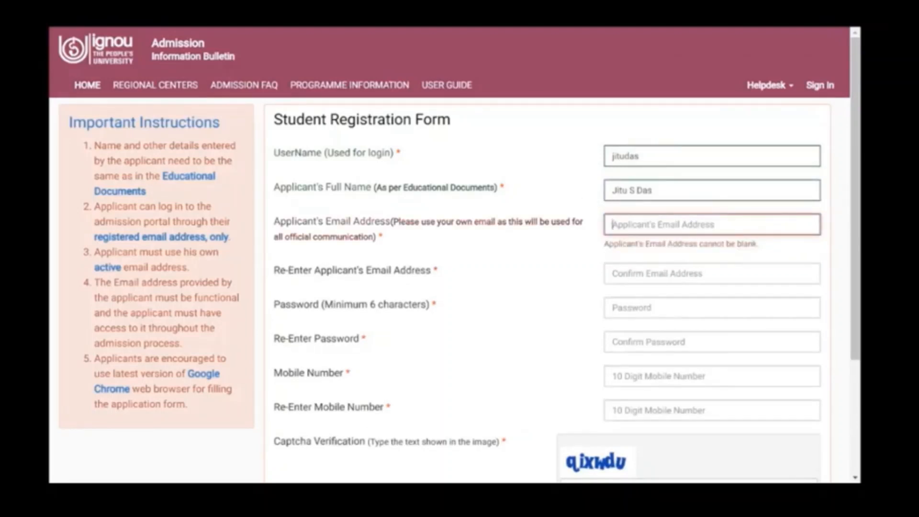
key(ctrl+v)
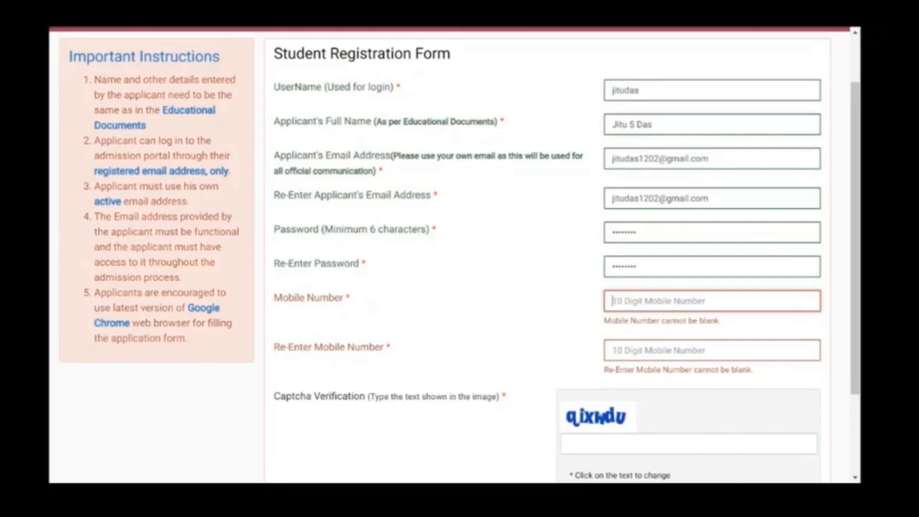
scroll(459, 252, down, 2)
click(566, 338)
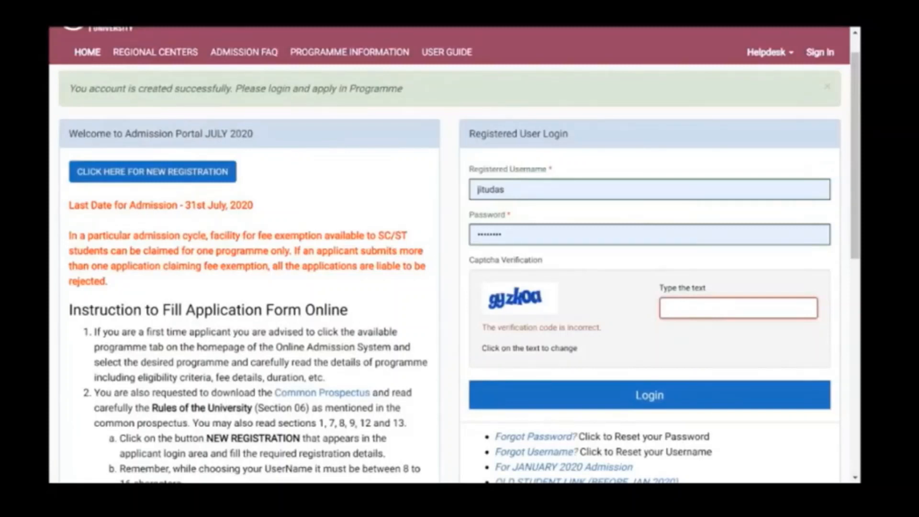
Step: Enter the captcha text and log in with the new applicant account
text(gyzkoa)
click(609, 401)
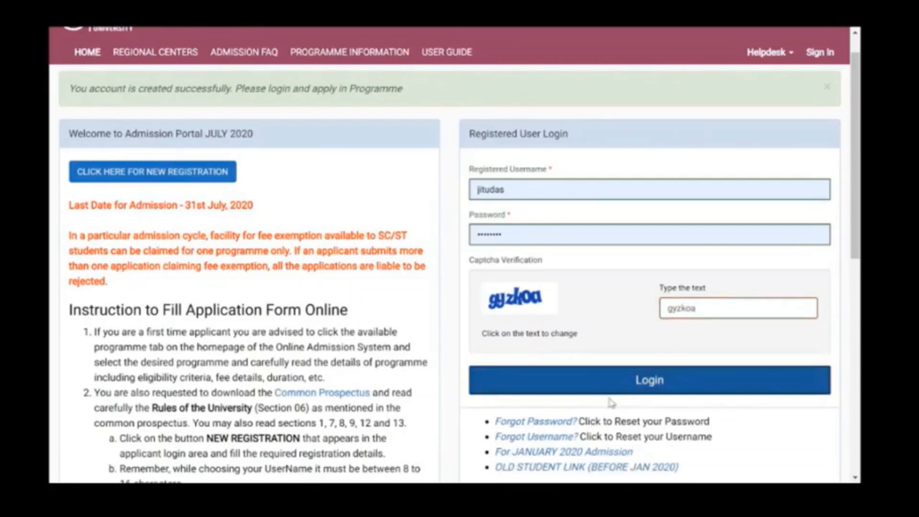
click(640, 391)
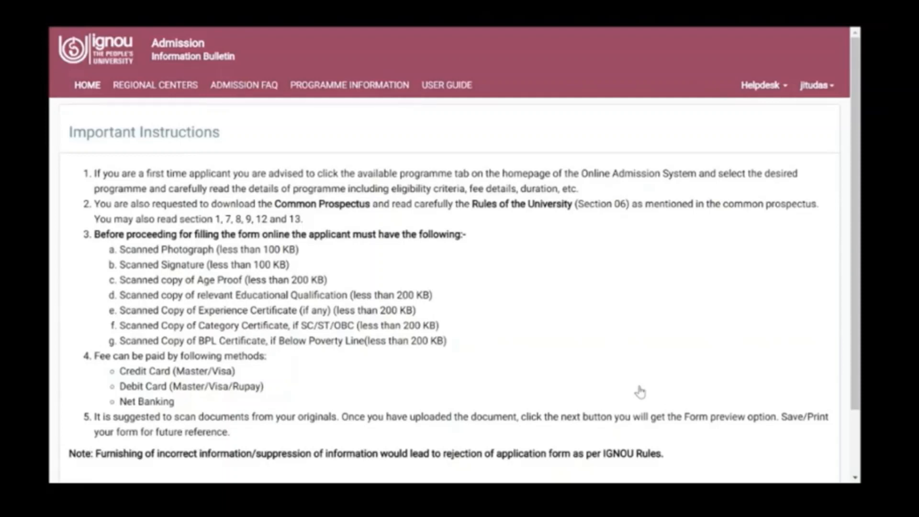
Step: Tick 'I have read the important information' and submit the acknowledgement
scroll(640, 392, down, 3)
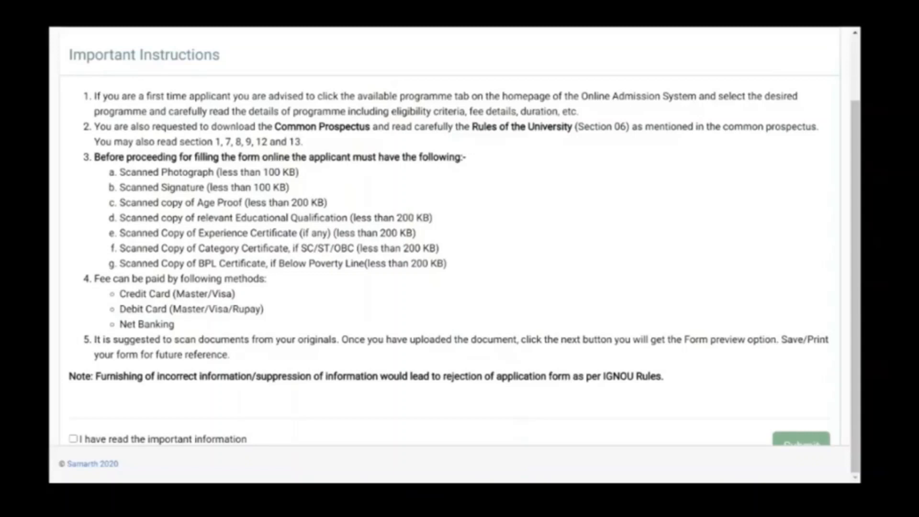
click(73, 438)
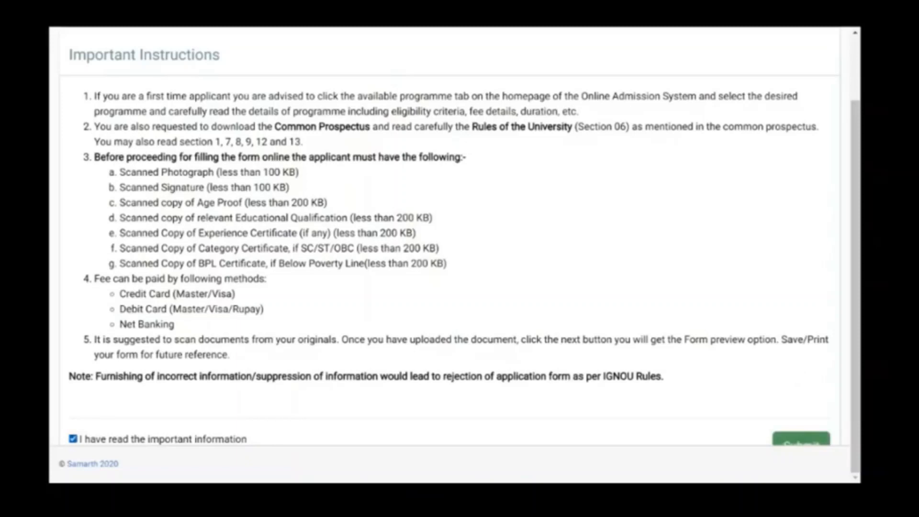
click(791, 444)
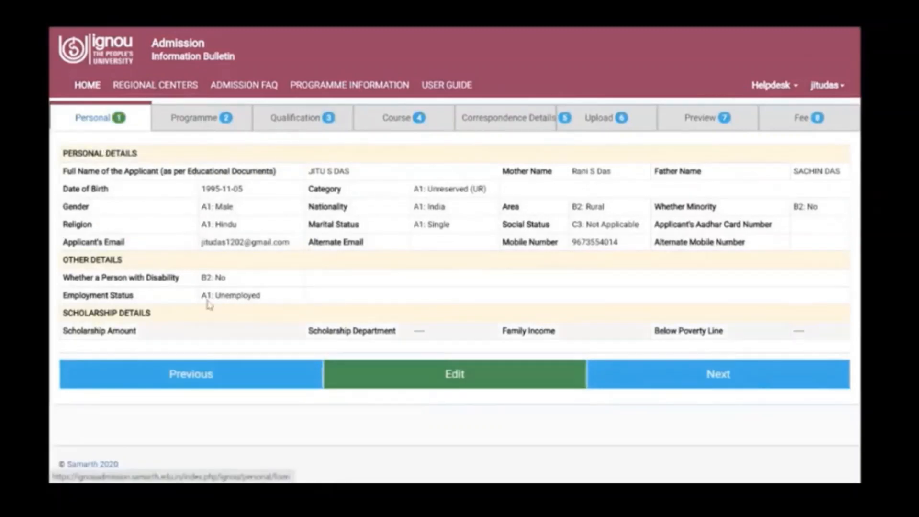
Step: Proceed from the saved Personal tab to the Programme Details form
click(637, 390)
scroll(410, 372, down, 1)
scroll(410, 371, up, 1)
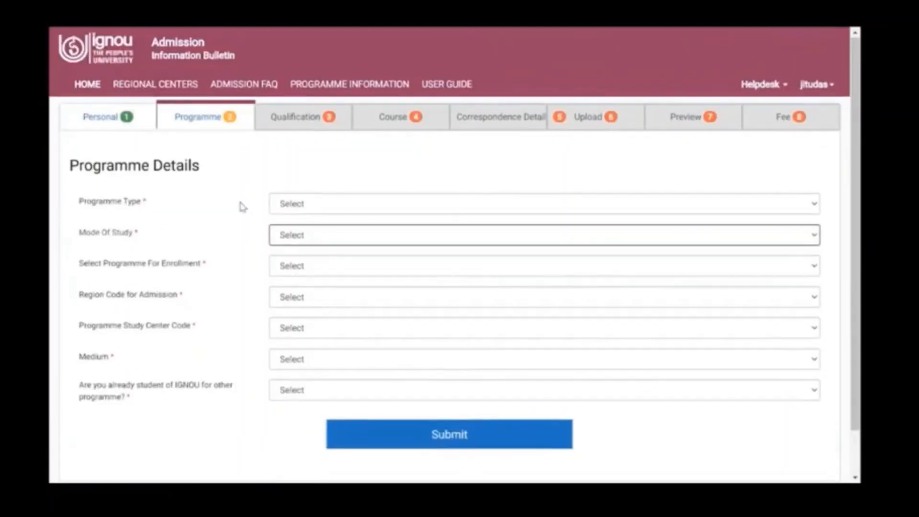
Step: Set the programme type to BACHELOR and the mode of study to ODL
click(298, 206)
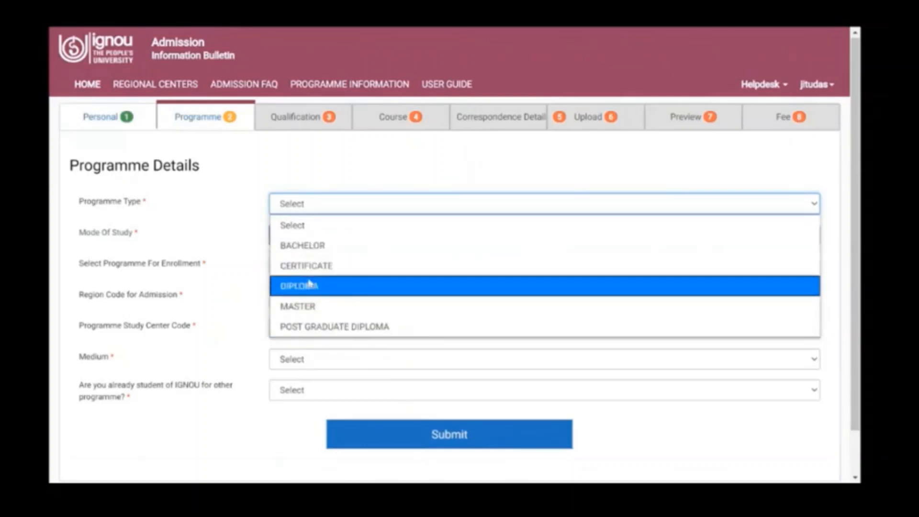
click(318, 246)
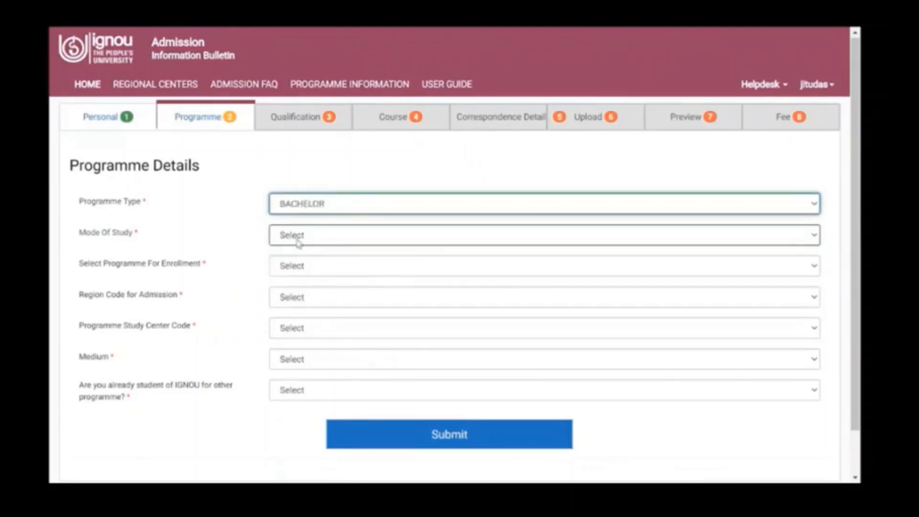
click(298, 243)
click(303, 279)
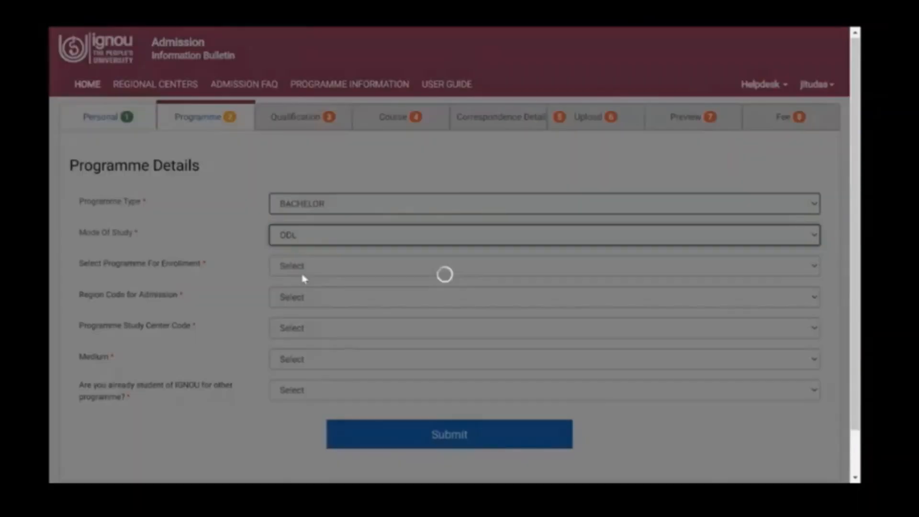
Step: Select BAG : BACHELOR OF ARTS as the programme for enrolment
click(303, 267)
scroll(327, 184, down, 1)
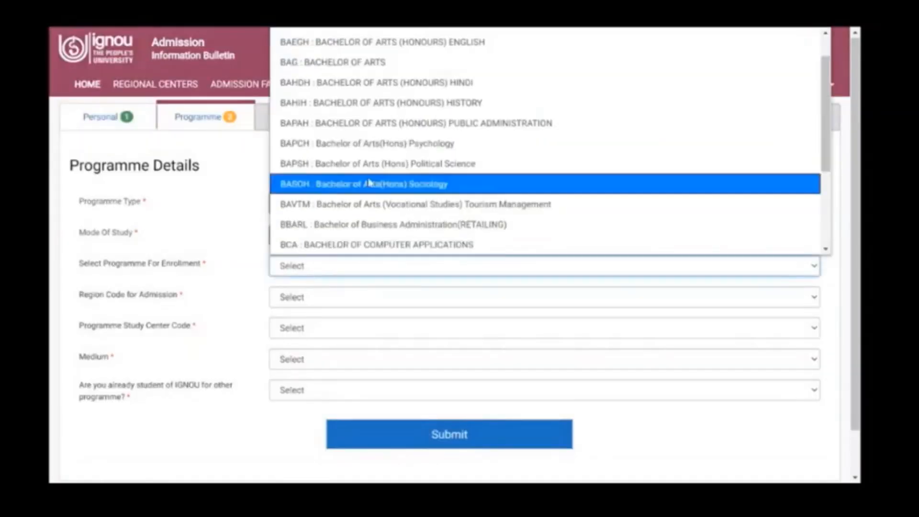
scroll(325, 184, up, 1)
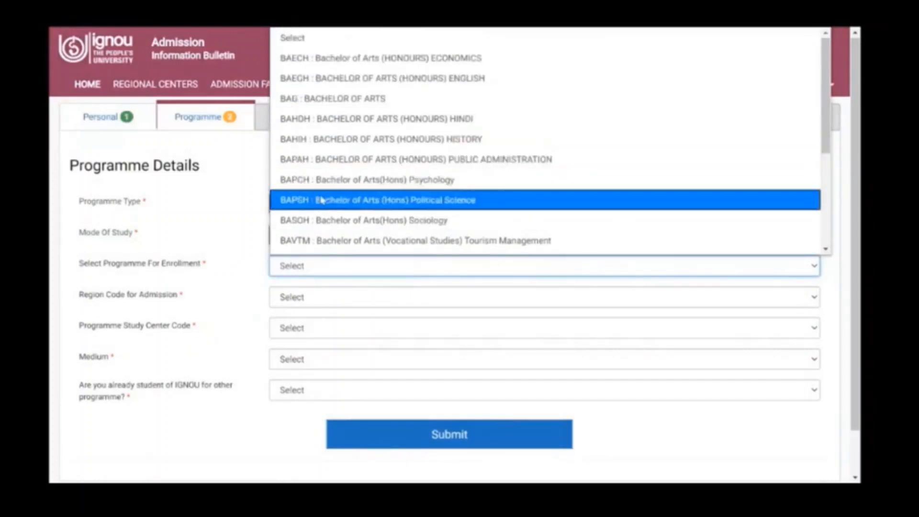
scroll(317, 204, down, 1)
scroll(317, 204, up, 1)
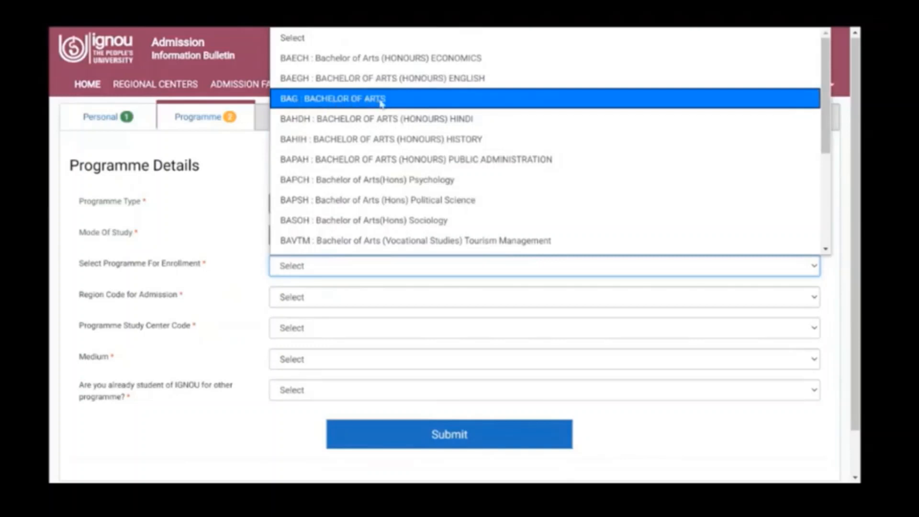
click(335, 98)
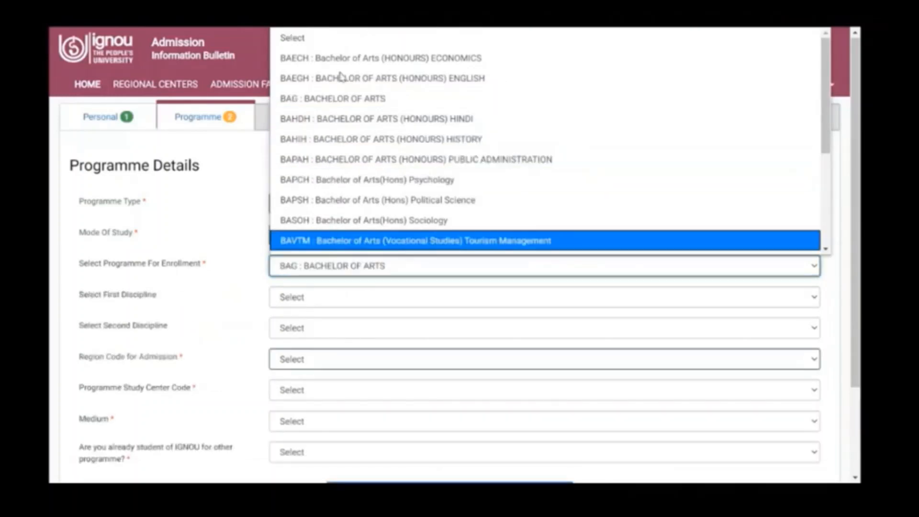
scroll(342, 77, down, 1)
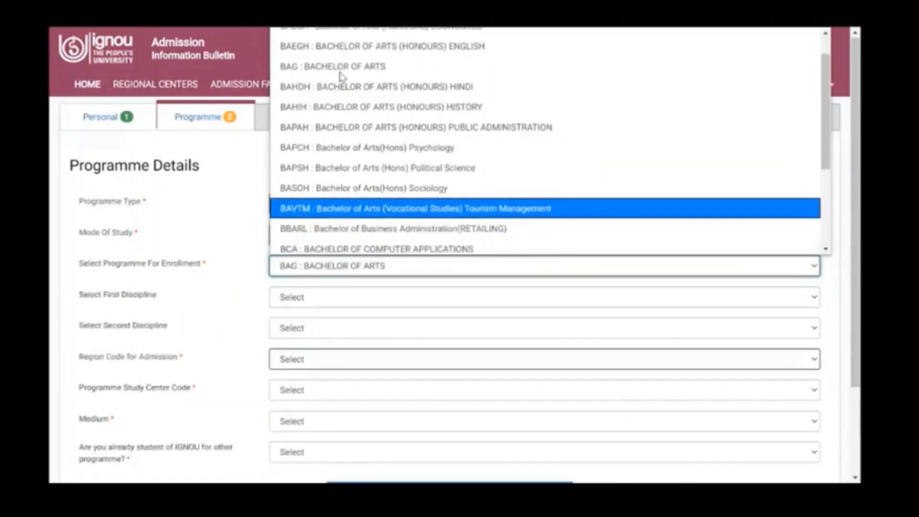
scroll(342, 78, up, 1)
scroll(341, 77, down, 3)
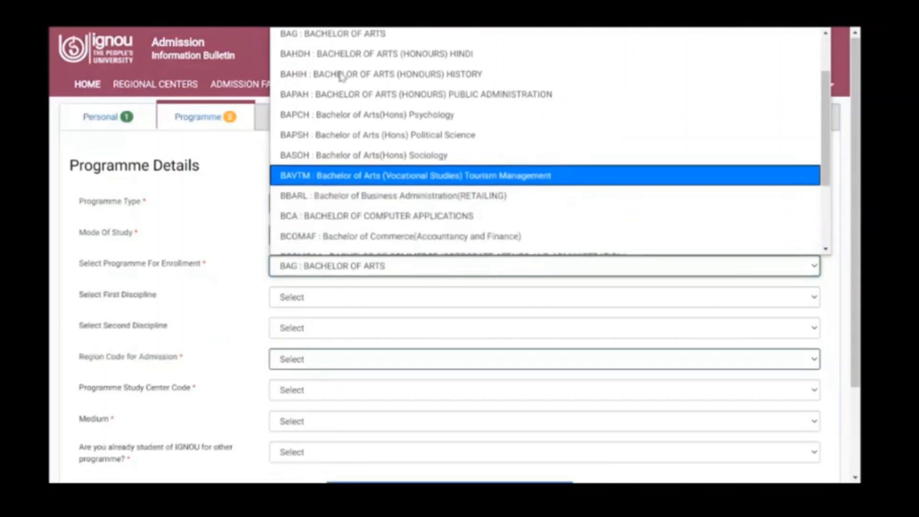
scroll(341, 77, down, 1)
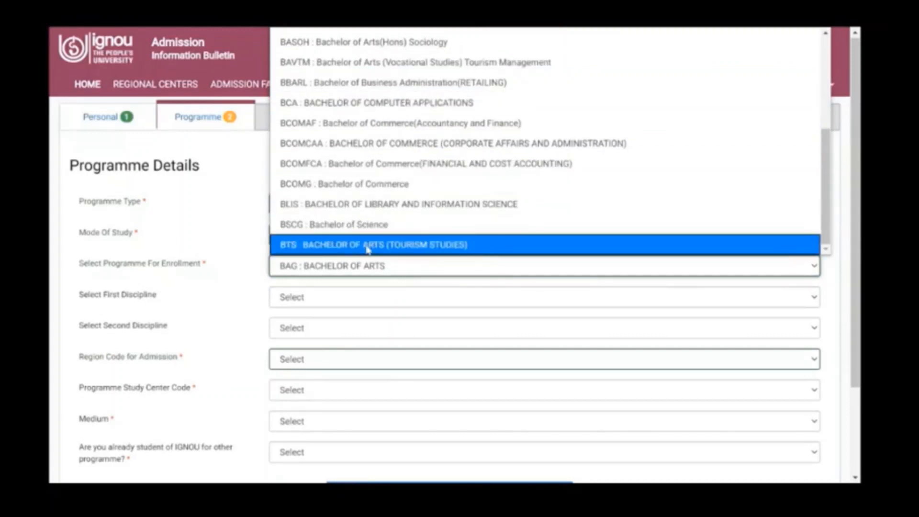
scroll(367, 247, up, 3)
click(370, 272)
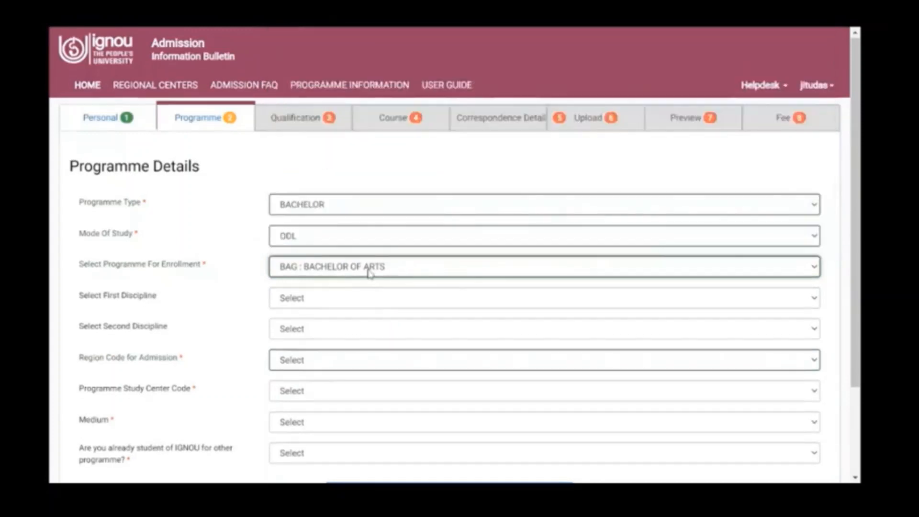
click(370, 272)
scroll(385, 185, down, 1)
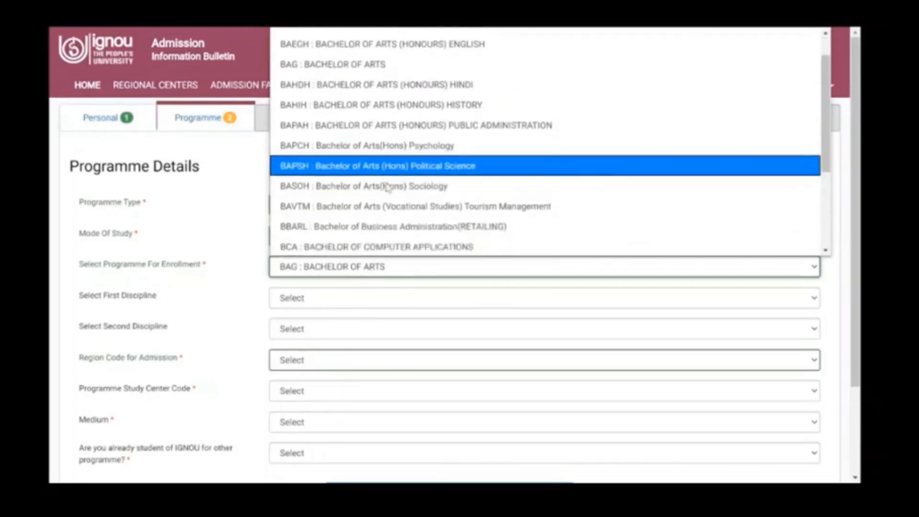
scroll(388, 187, down, 3)
click(243, 303)
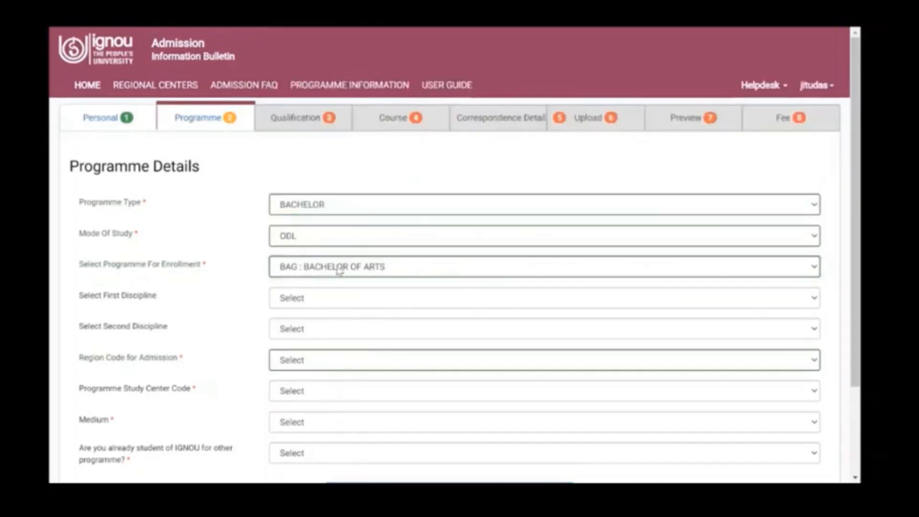
click(339, 271)
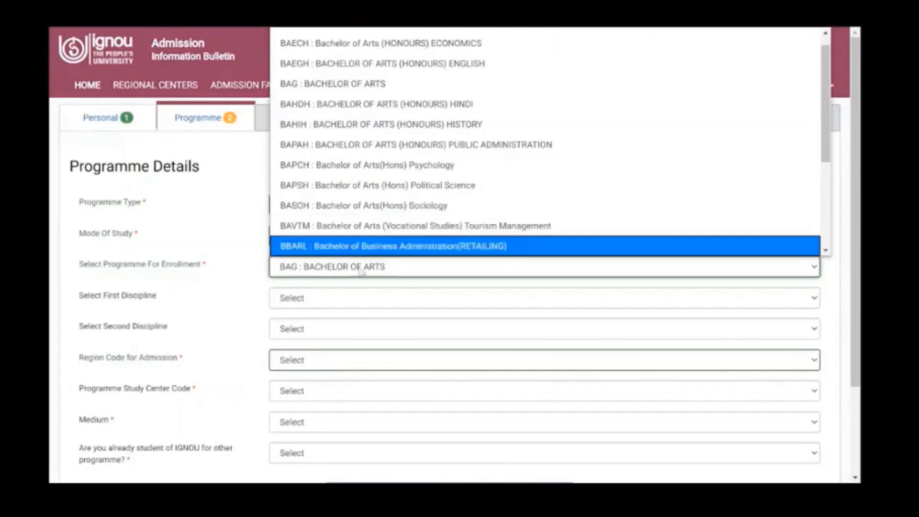
click(341, 273)
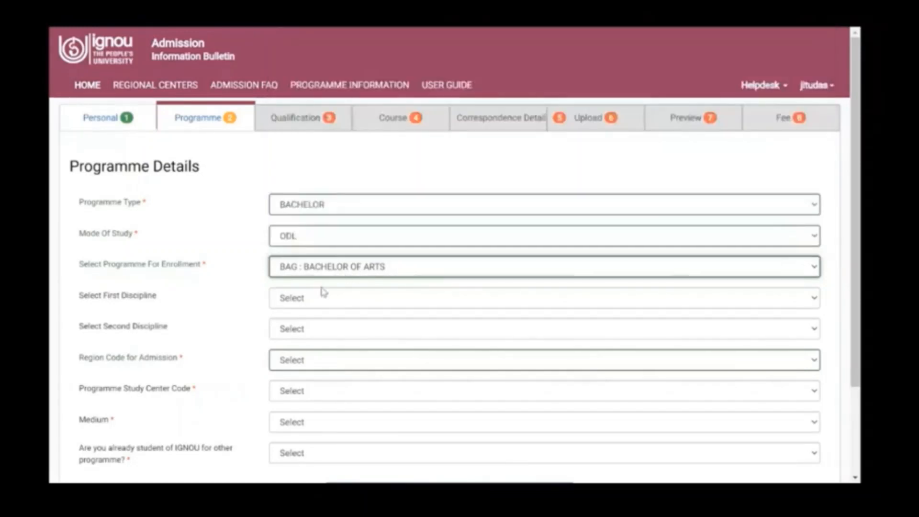
Step: Choose Psychology as the first discipline and Sociology as the second
click(314, 297)
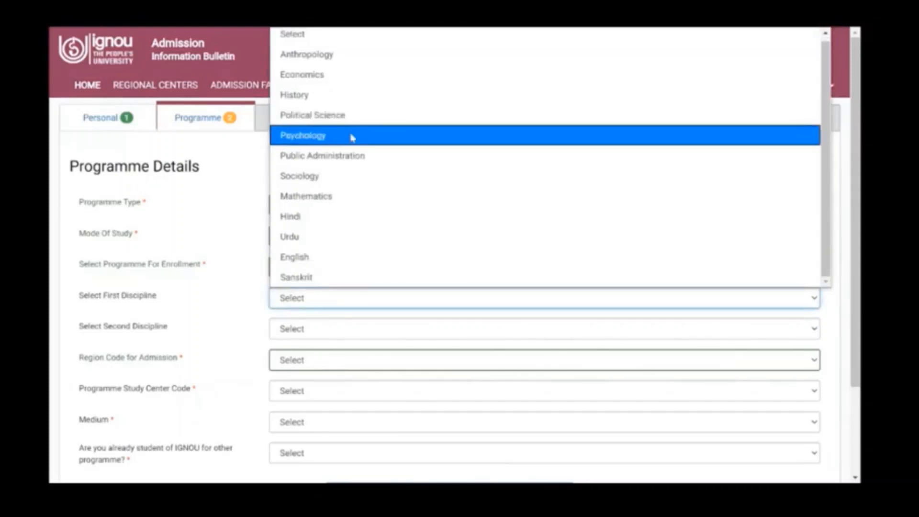
click(353, 135)
click(304, 328)
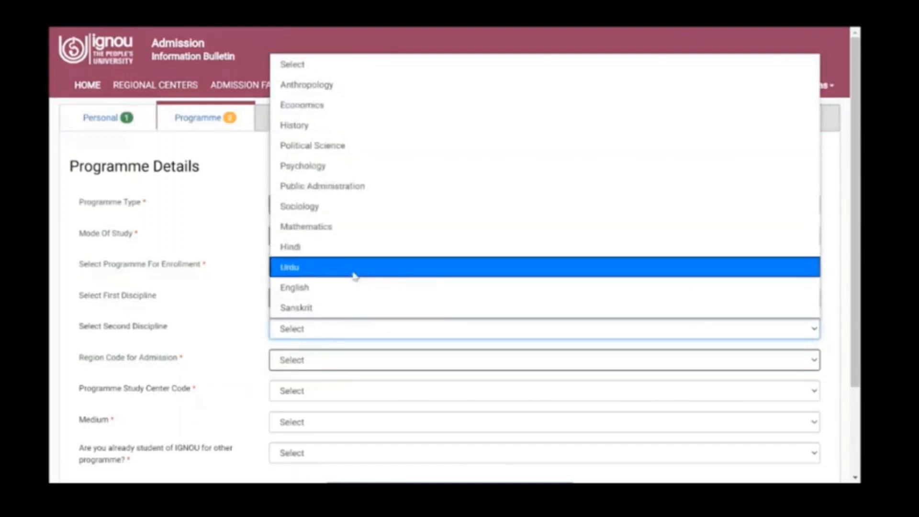
click(324, 207)
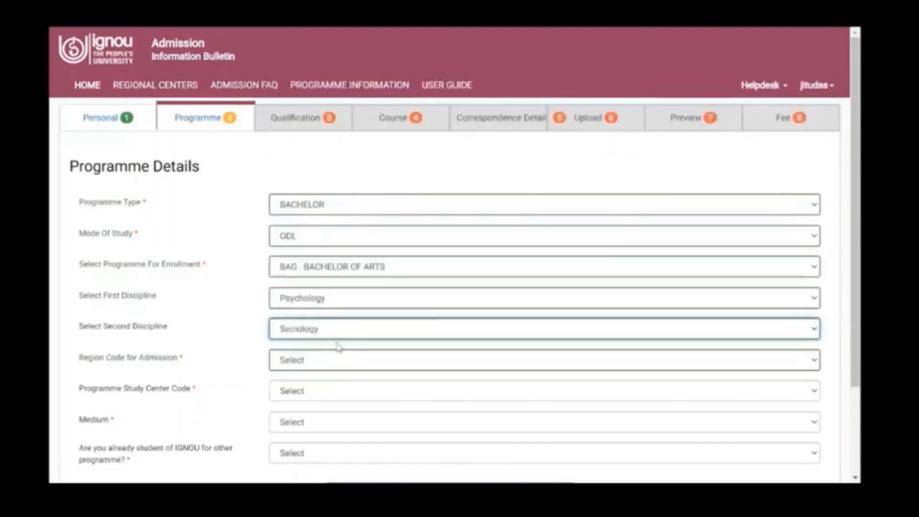
Step: Set region code 07 DELHI 1 and study centre 1042 GOVT COLLEGE FOR WOMEN
click(306, 364)
scroll(378, 131, down, 8)
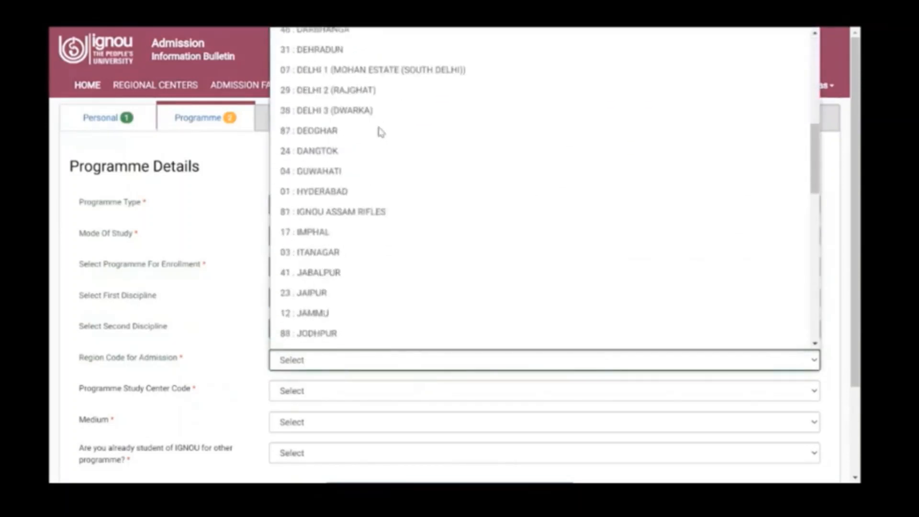
scroll(378, 131, up, 2)
click(329, 116)
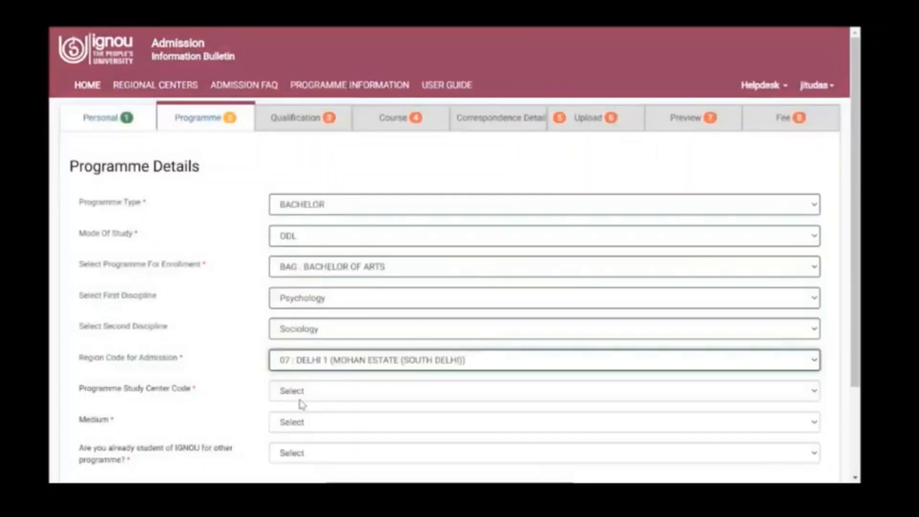
click(301, 403)
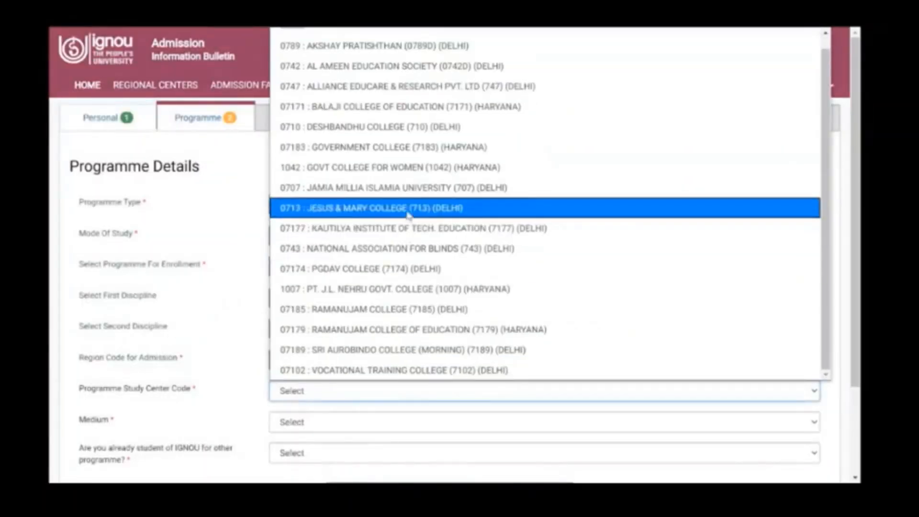
scroll(390, 143, up, 1)
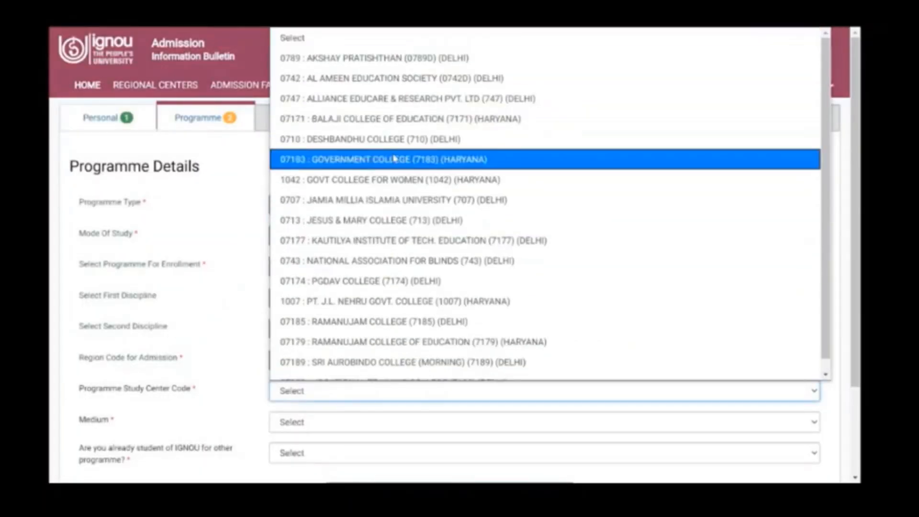
click(393, 186)
scroll(326, 306, down, 3)
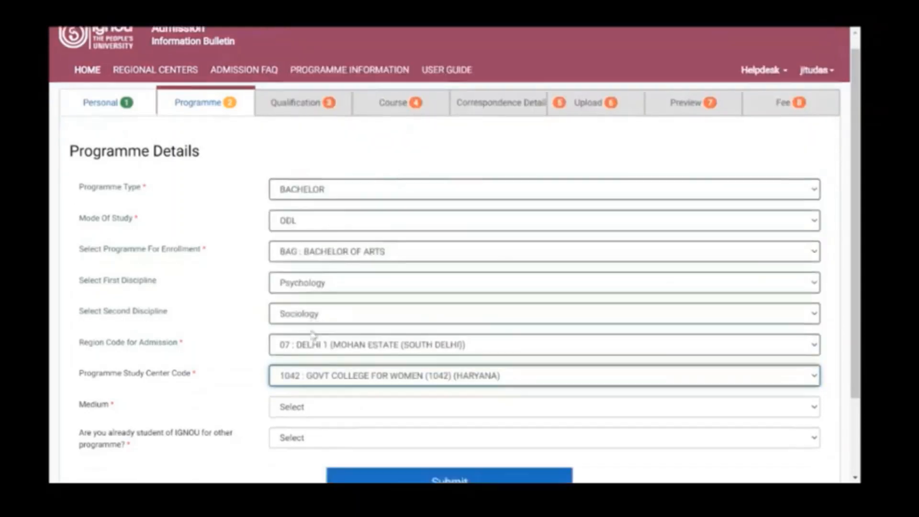
Step: Set the medium to ENGLISH, answer Yes to already an IGNOU student, and pick BSW
click(287, 313)
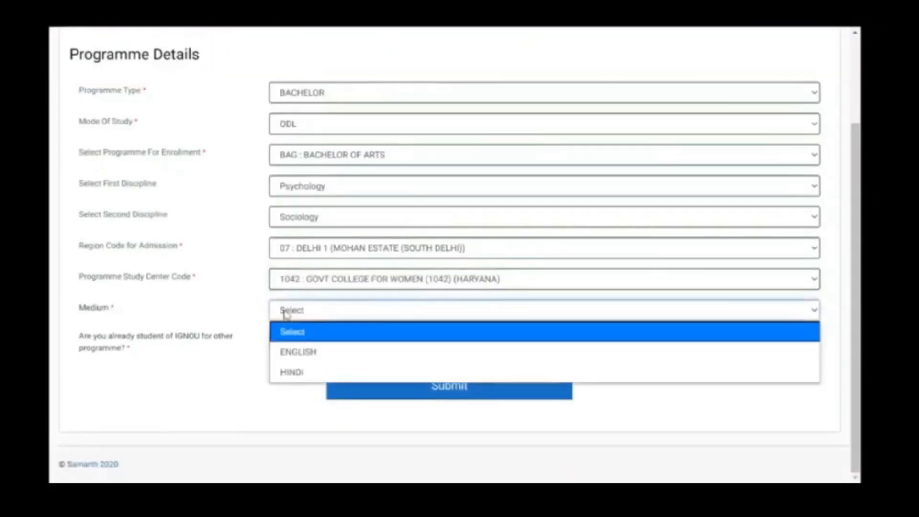
click(302, 351)
click(307, 342)
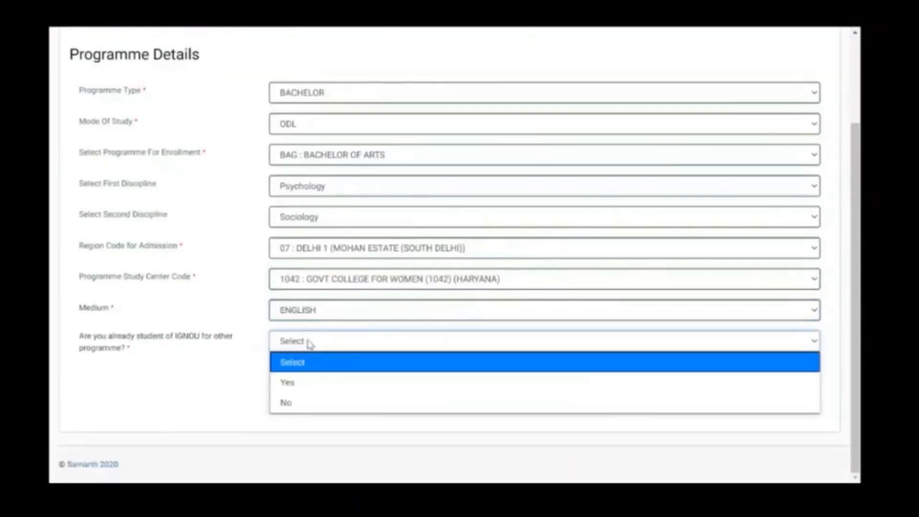
click(285, 386)
click(305, 378)
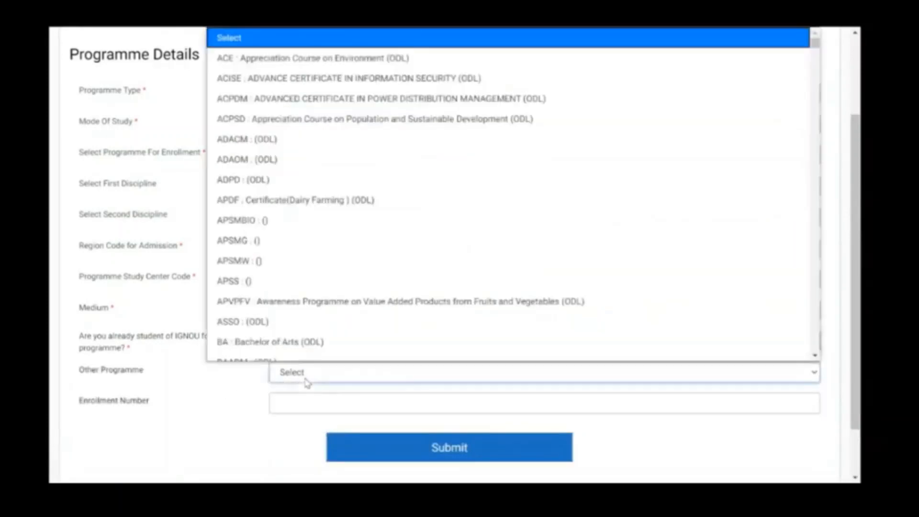
scroll(309, 294, down, 1)
scroll(309, 293, down, 10)
scroll(308, 293, up, 5)
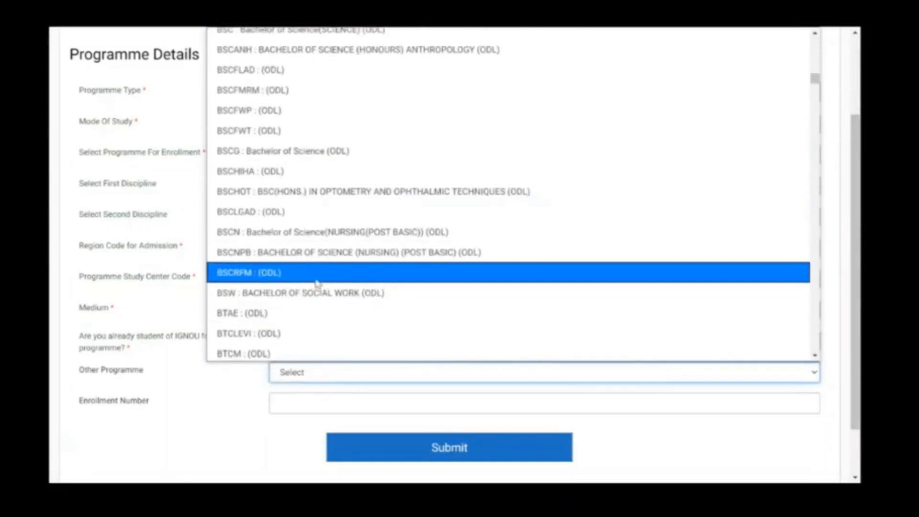
click(325, 295)
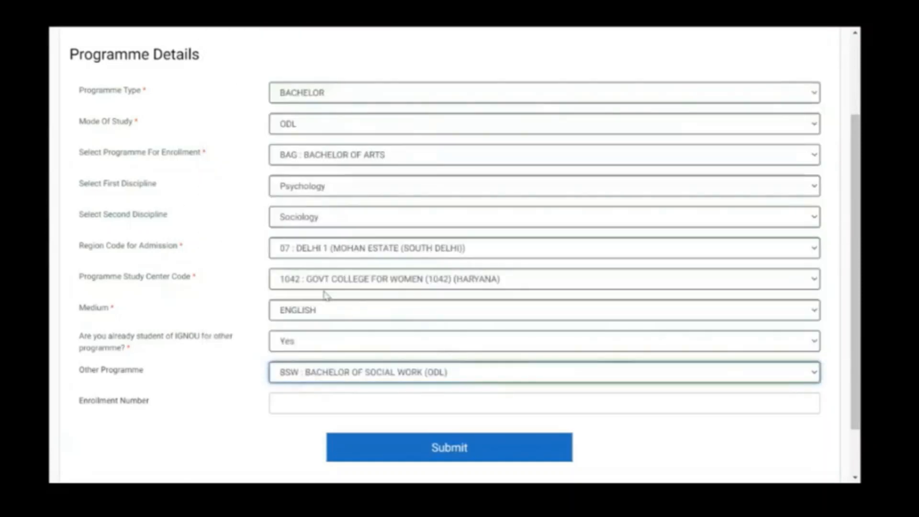
Step: Clear the enrollment number, change the already-student answer to No, and submit the programme details
click(330, 399)
text(drwkjh)
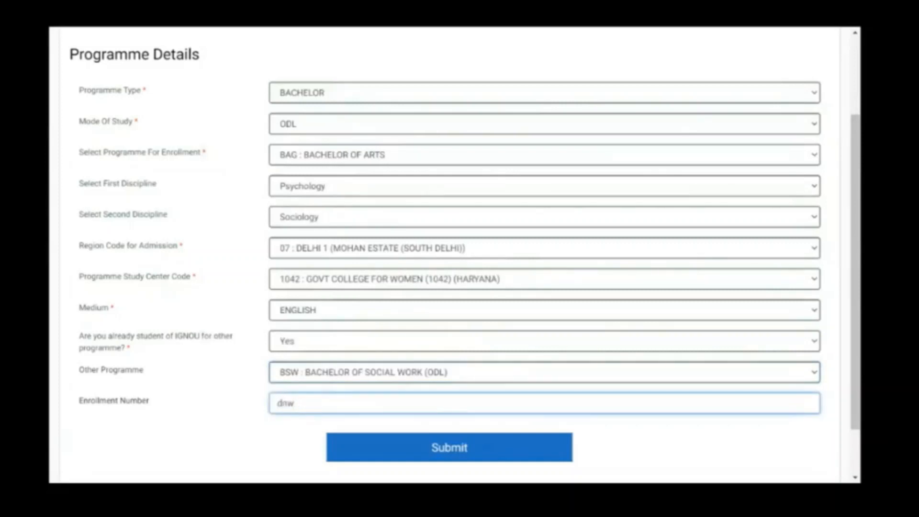
key(BackSpace)
key(BackSpace)
key(BackSpace)
click(374, 378)
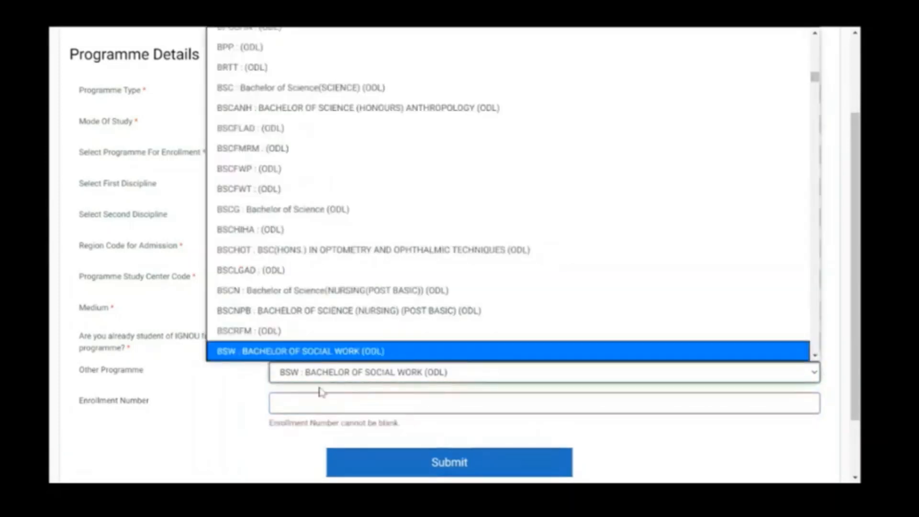
click(242, 404)
click(305, 340)
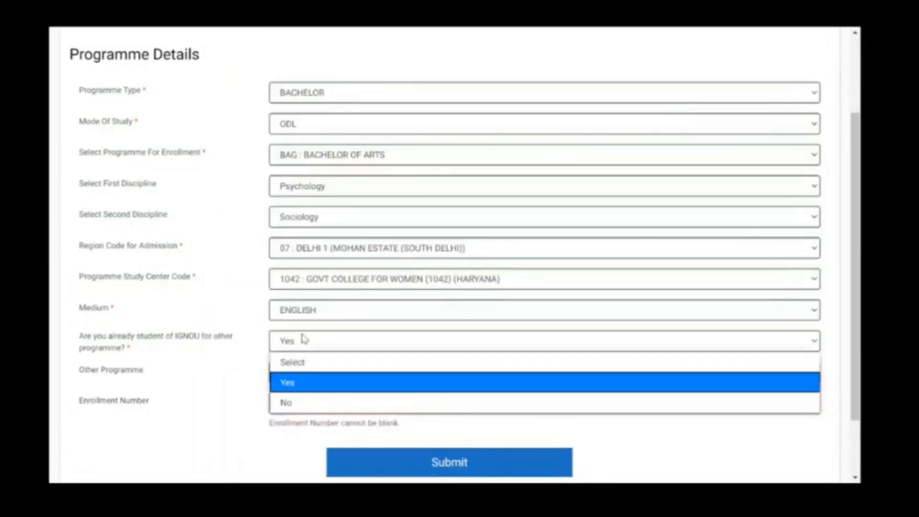
click(296, 401)
click(388, 386)
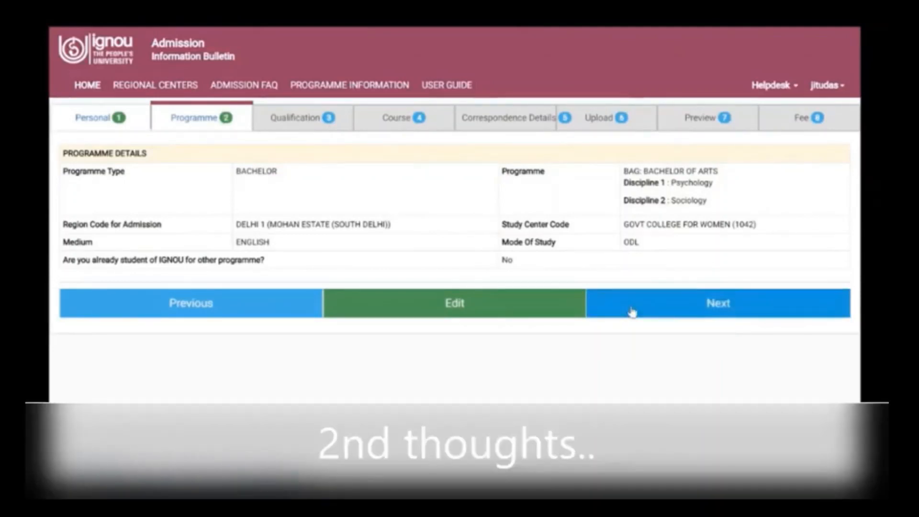
Step: Continue to the Qualification section to view the application status
click(631, 312)
scroll(559, 324, down, 1)
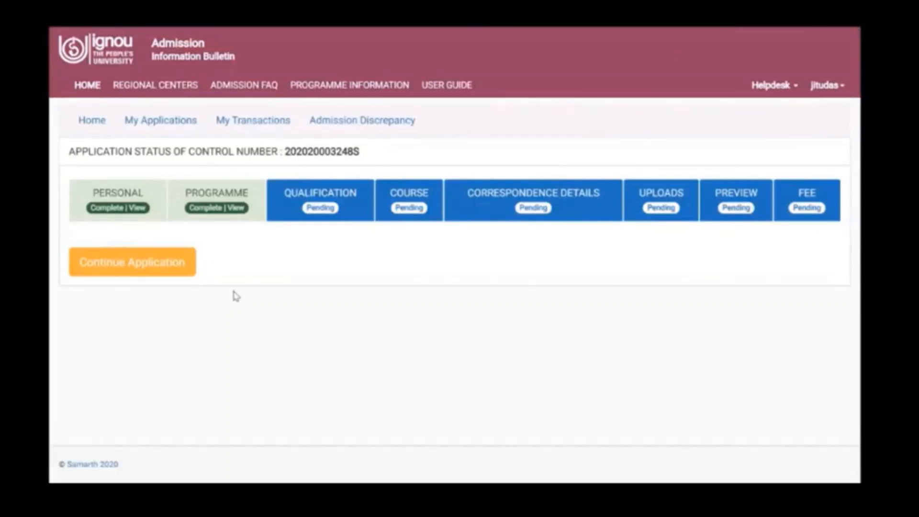
drag(285, 152, 366, 159)
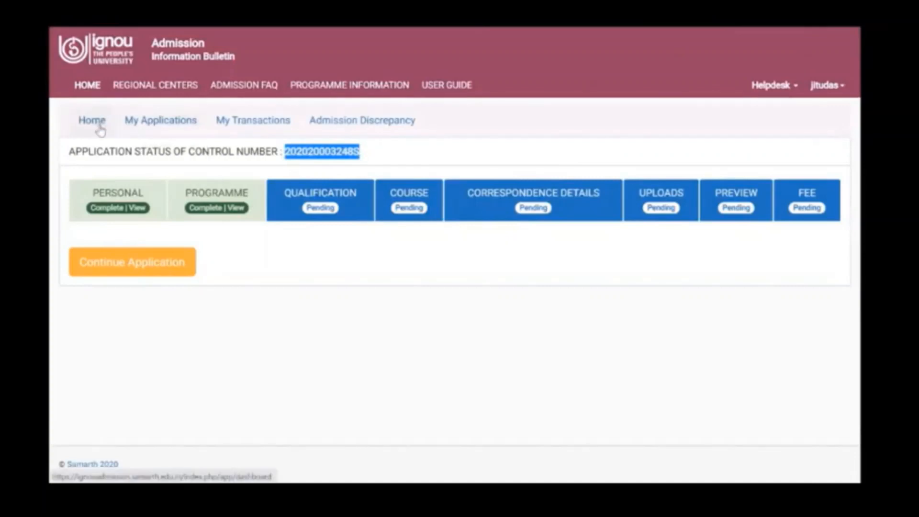
click(161, 127)
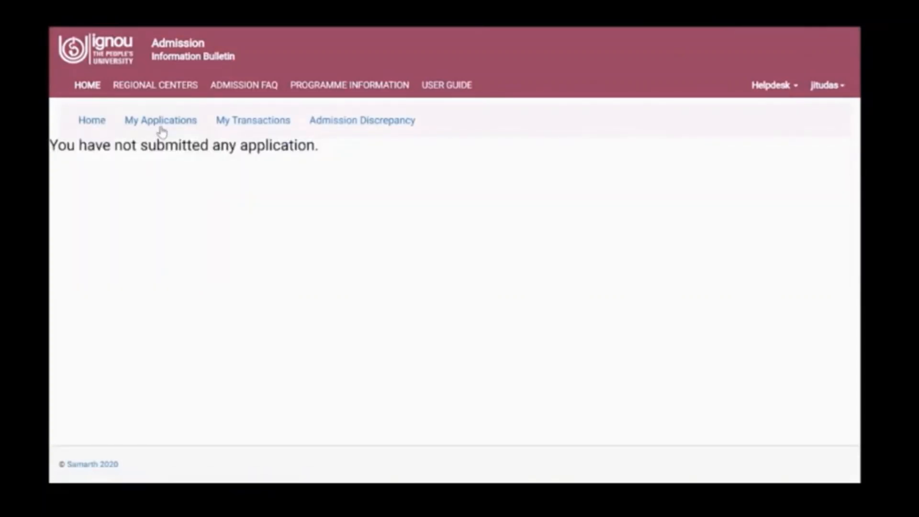
click(92, 125)
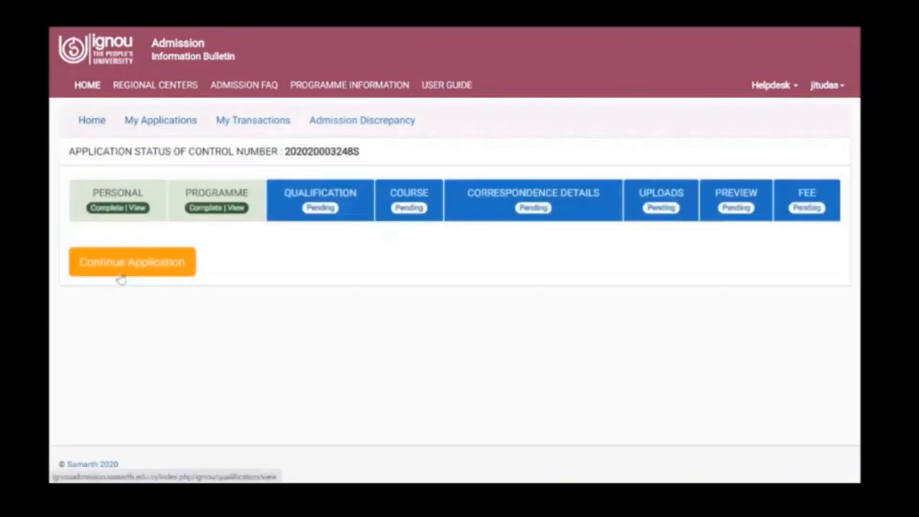
click(246, 125)
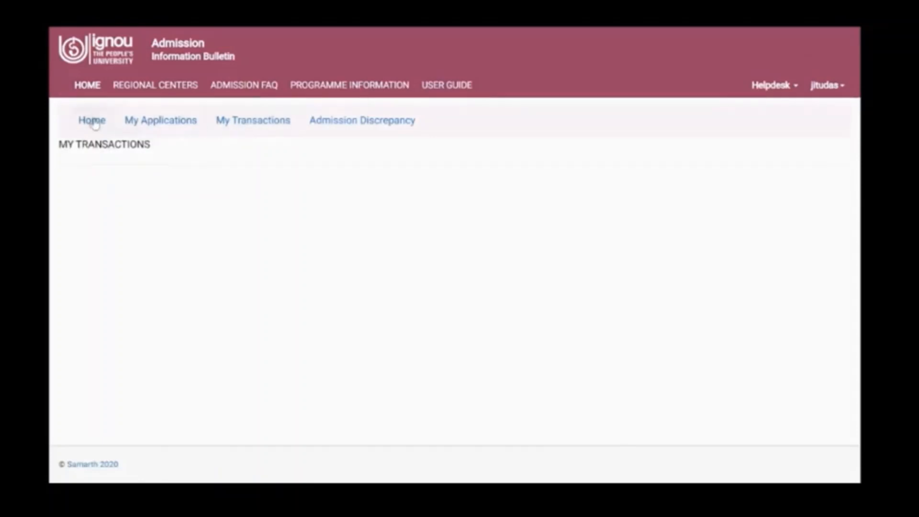
click(341, 129)
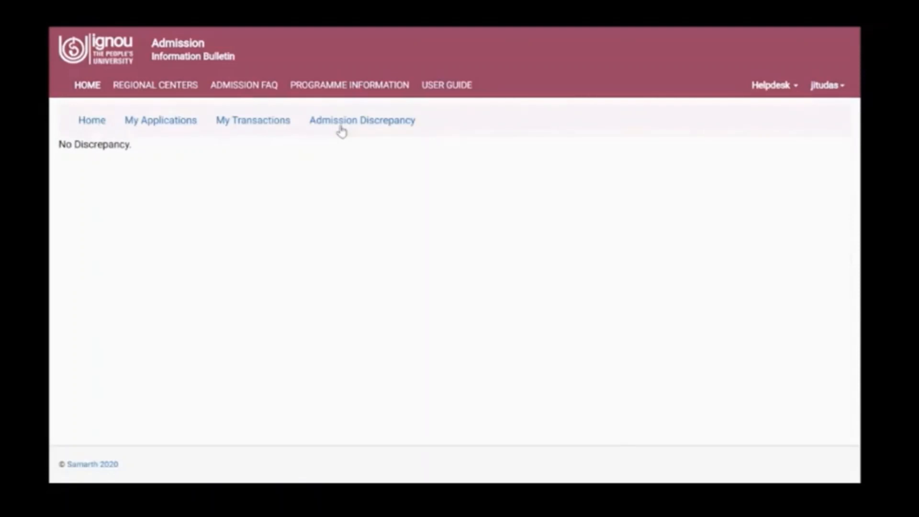